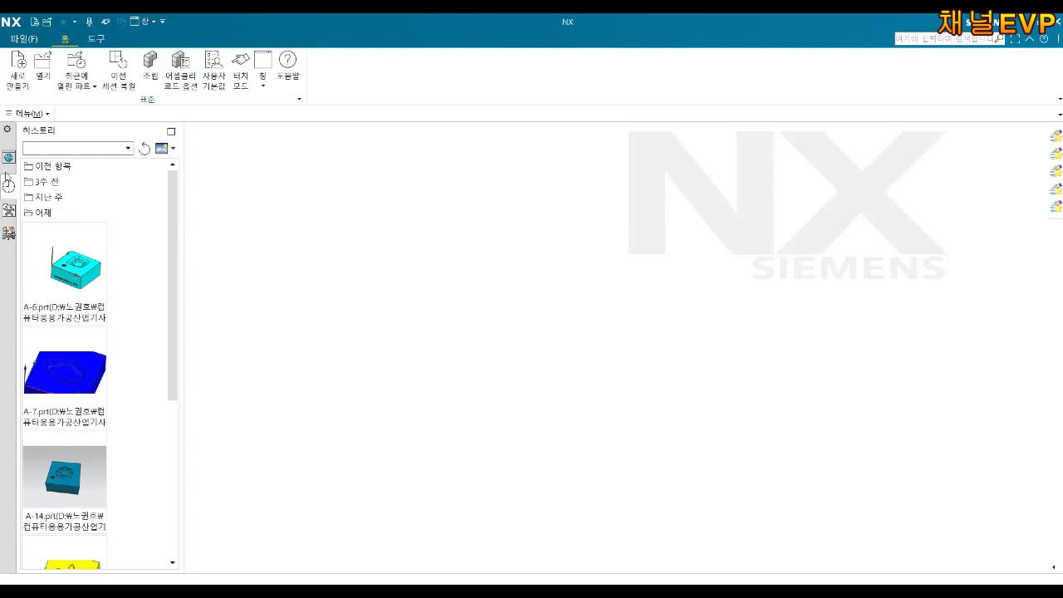
# Create a new Model-template part, A-17.prt, in the practical-exam folder on drive D
pyautogui.click(17, 71)
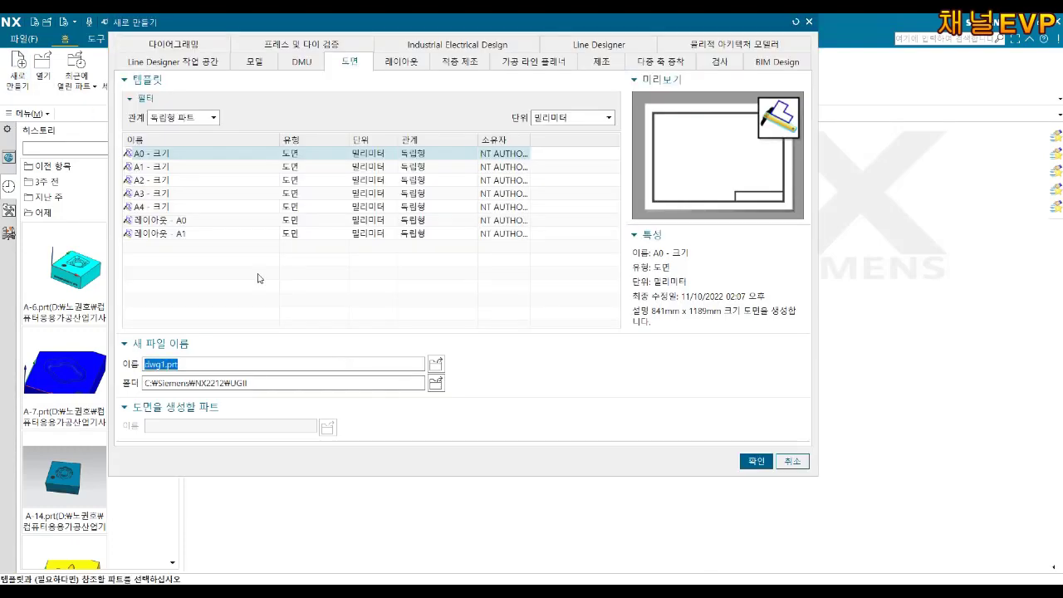
pyautogui.click(251, 62)
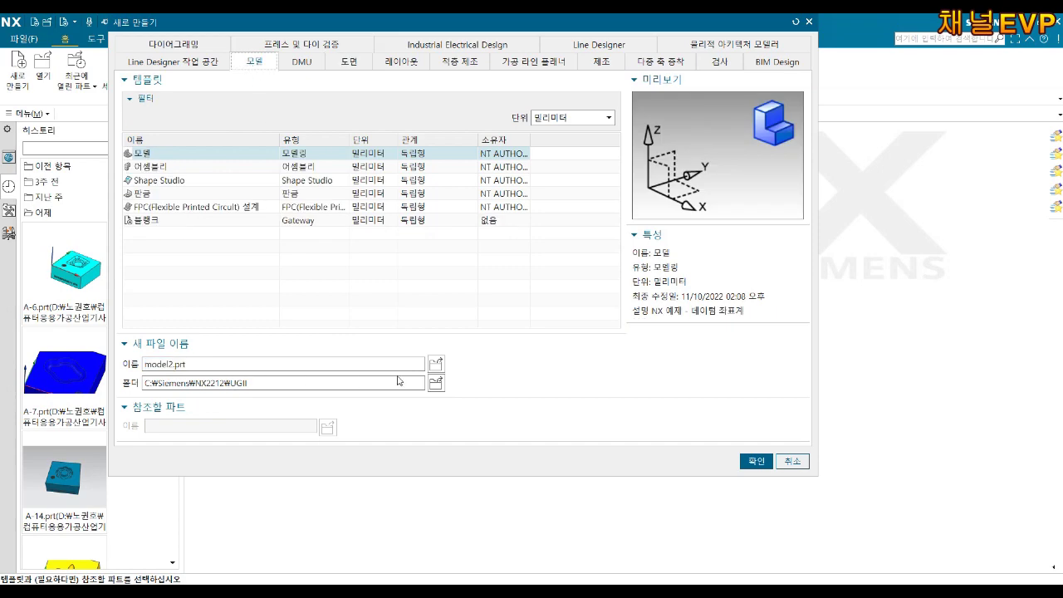
pyautogui.click(435, 382)
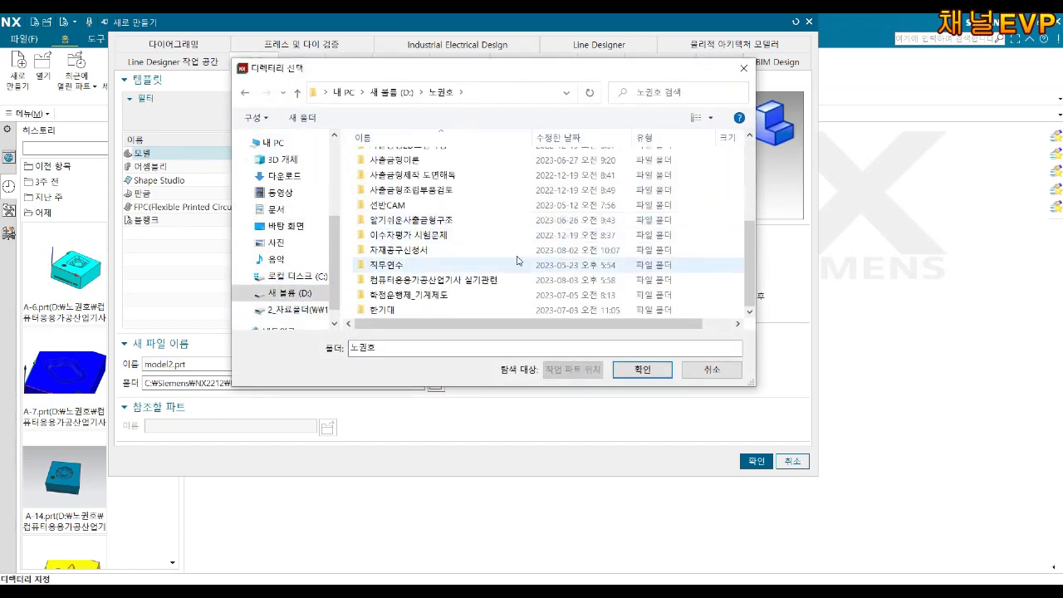
pyautogui.doubleClick(446, 282)
pyautogui.click(641, 372)
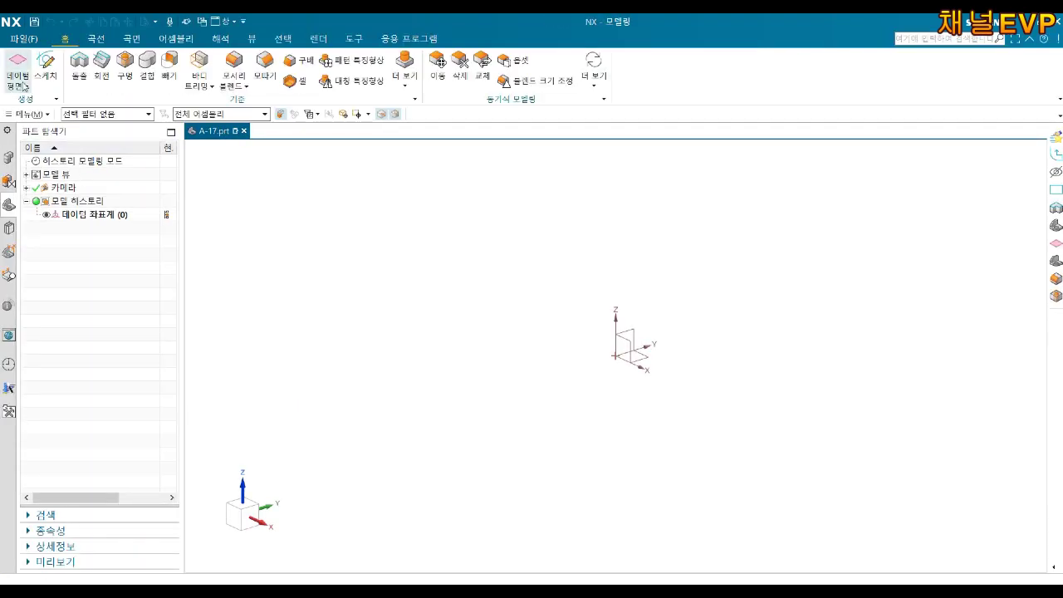
# Start a sketch on the XY plane and draw a centre rectangle at the origin
pyautogui.click(44, 59)
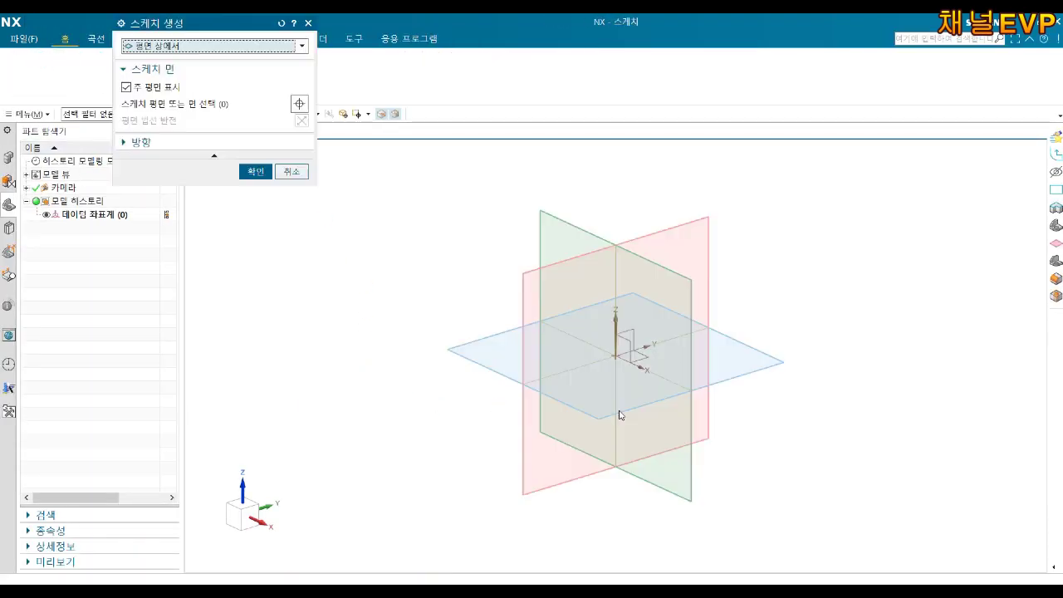
pyautogui.click(473, 359)
pyautogui.click(256, 171)
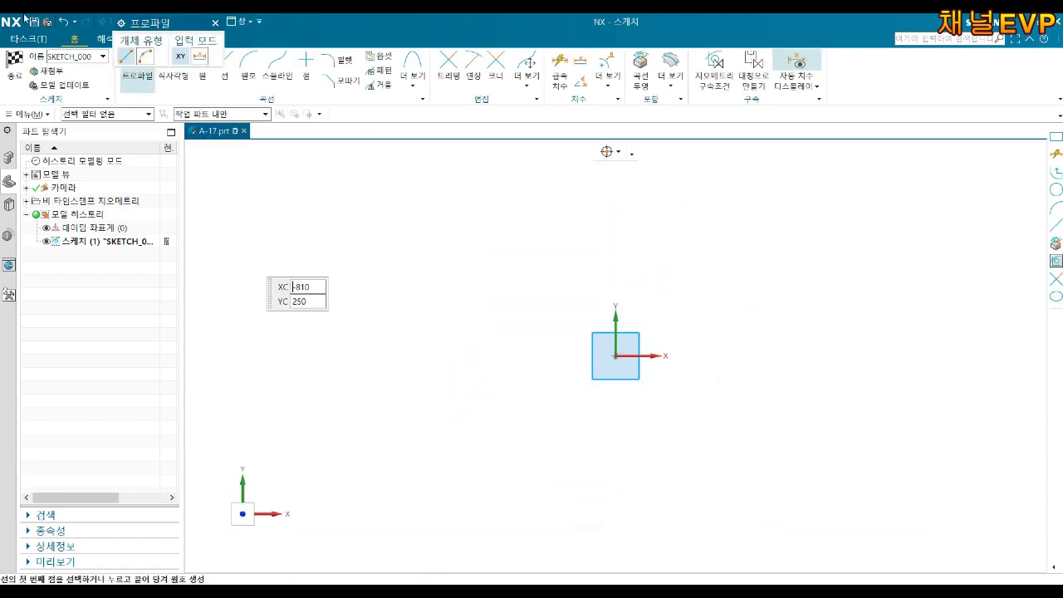
pyautogui.moveTo(186, 26); pyautogui.dragTo(197, 136)
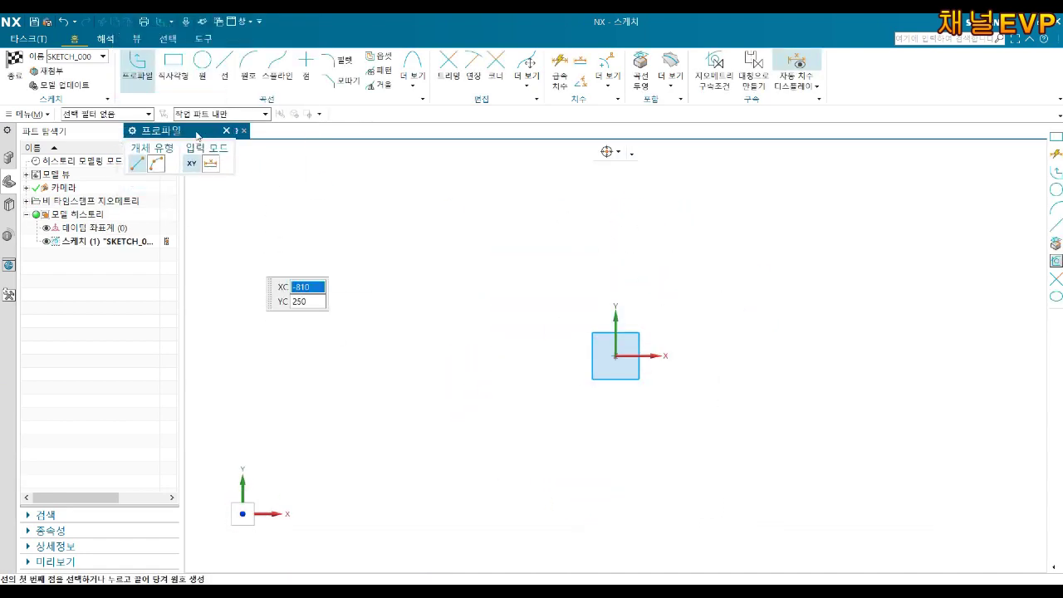
pyautogui.click(184, 62)
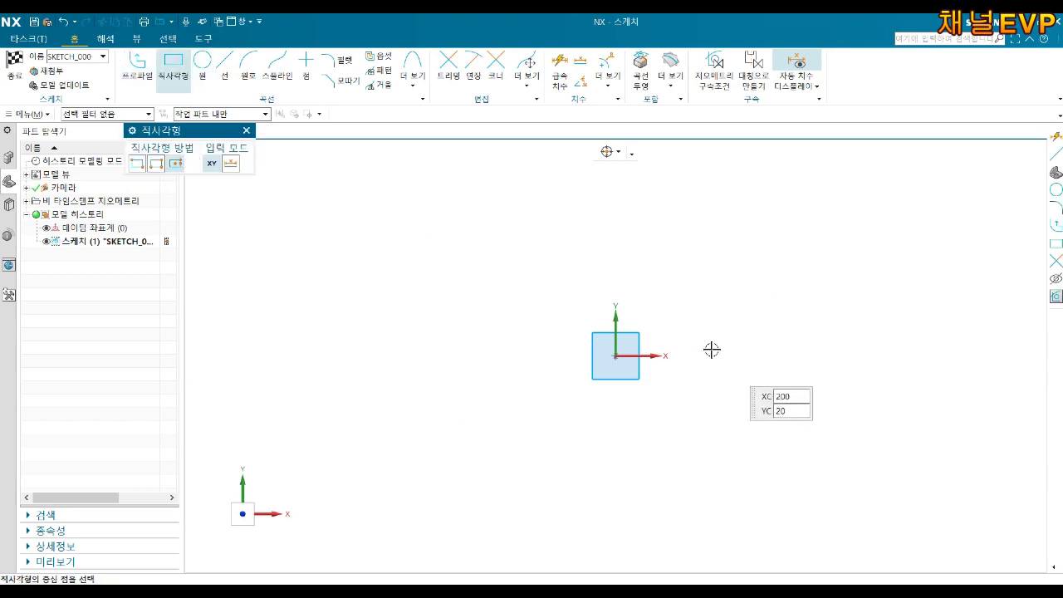
pyautogui.click(616, 355)
pyautogui.click(738, 354)
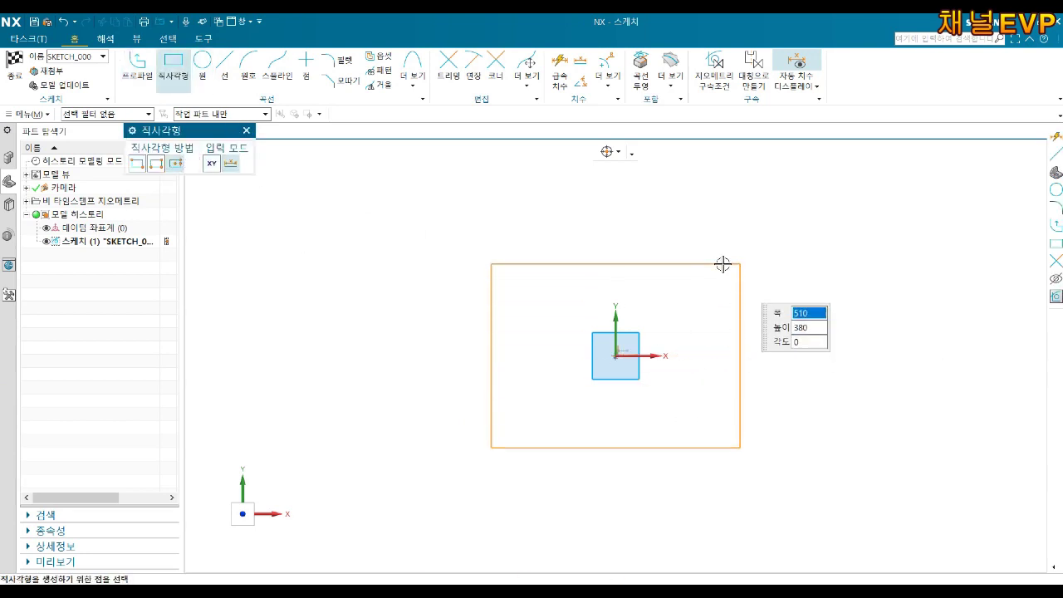
pyautogui.click(738, 264)
pyautogui.press('Escape')
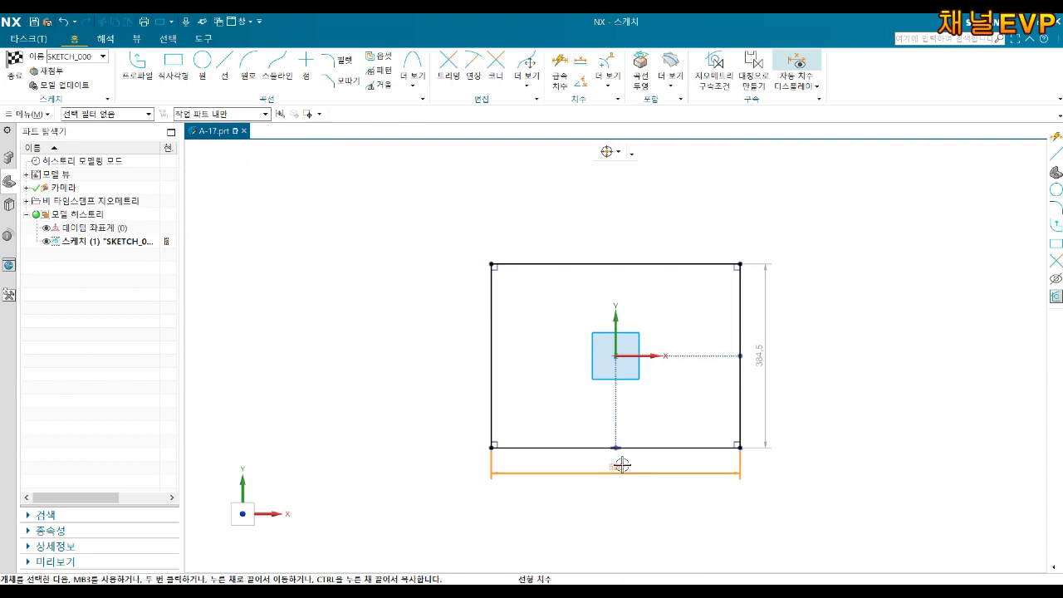
# Set the rectangle's width and height to 70 mm and finish the sketch
pyautogui.doubleClick(621, 462)
pyautogui.press('Return')
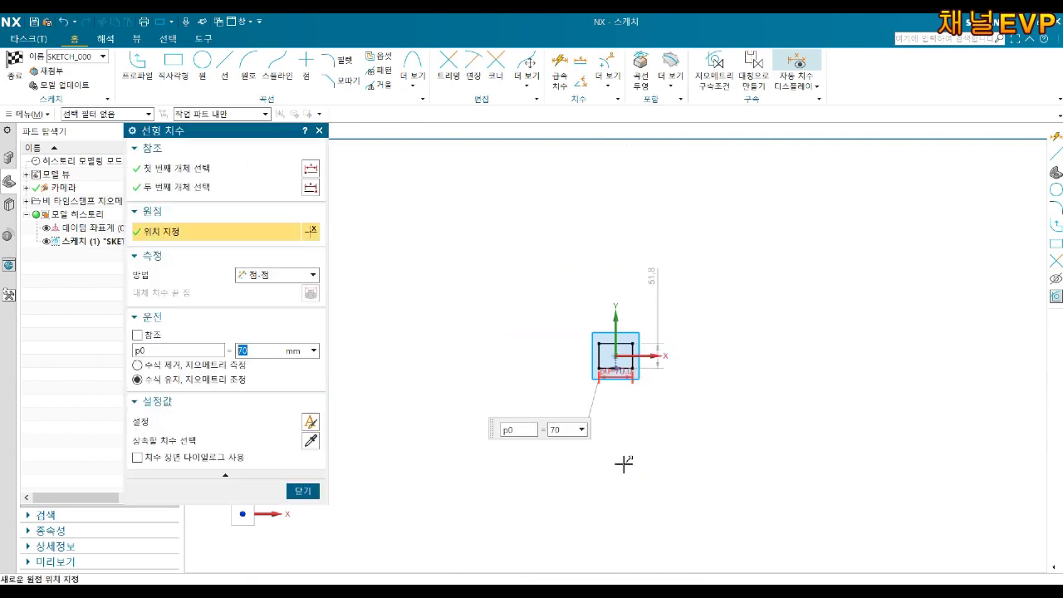
pyautogui.doubleClick(651, 279)
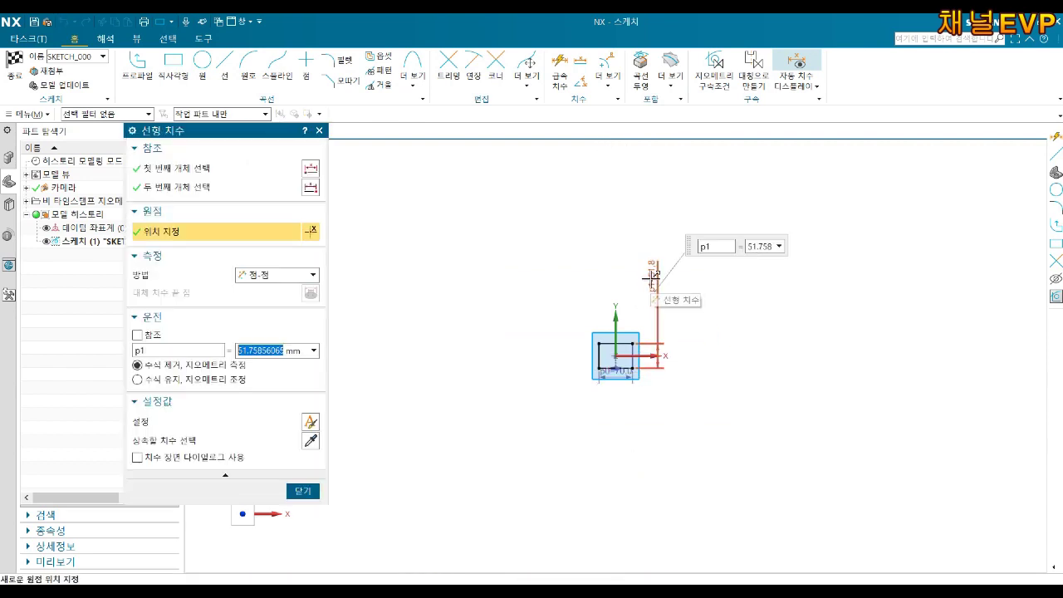
pyautogui.write('70')
pyautogui.press('Return')
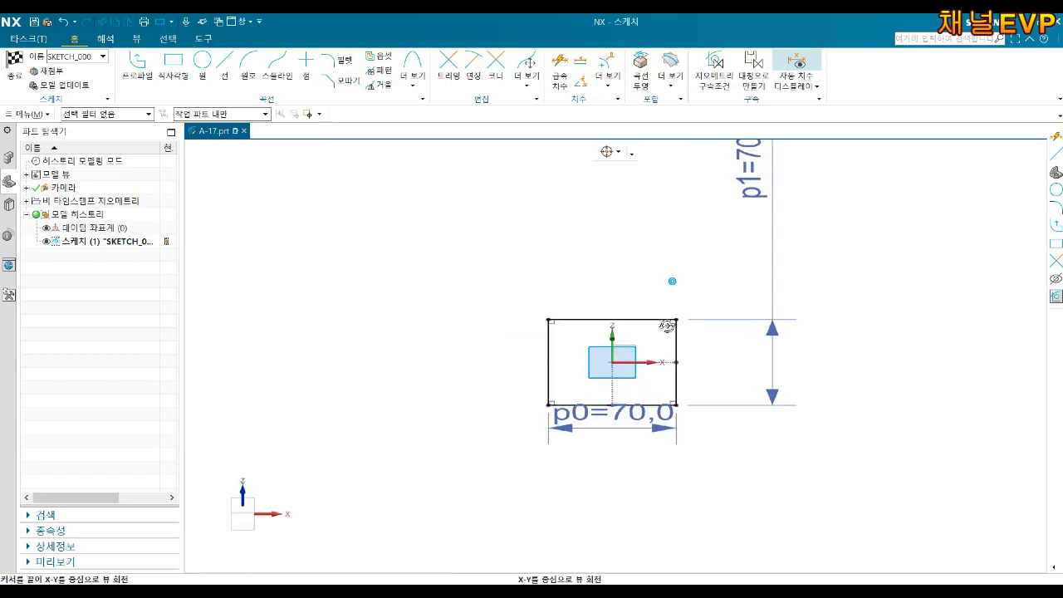
pyautogui.press('Home')
pyautogui.click(18, 64)
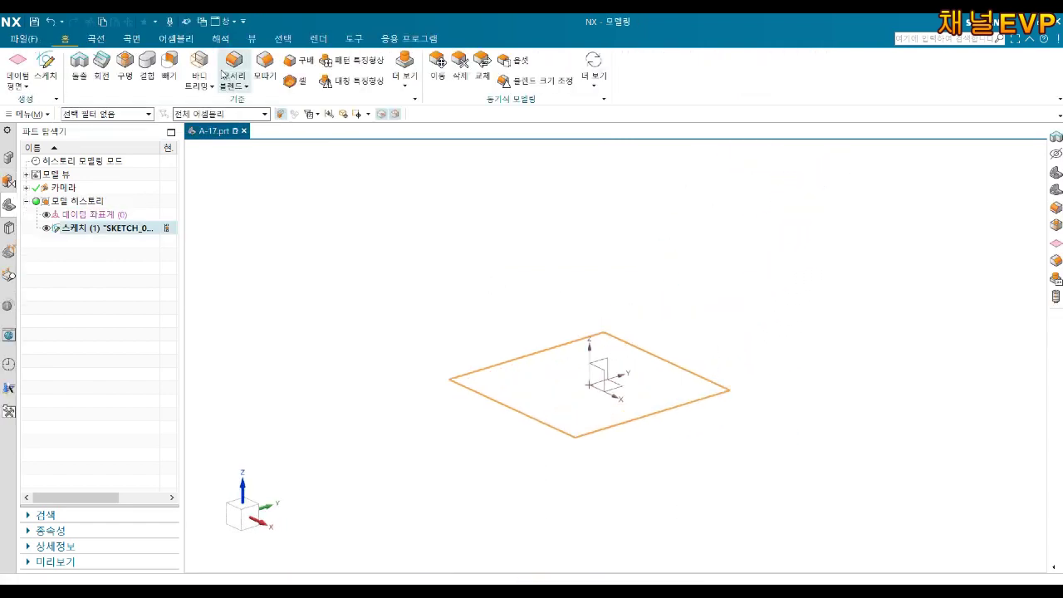
# Extrude the 70 × 70 square sketch 28 mm downward into a solid block
pyautogui.click(79, 60)
pyautogui.write('-')
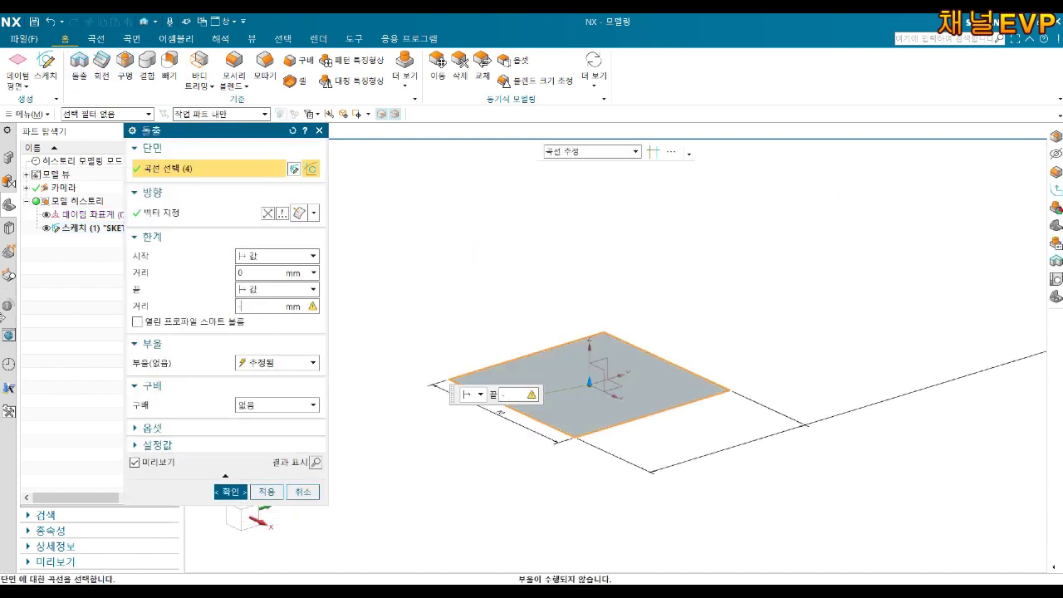
pyautogui.write('28')
pyautogui.press('Return')
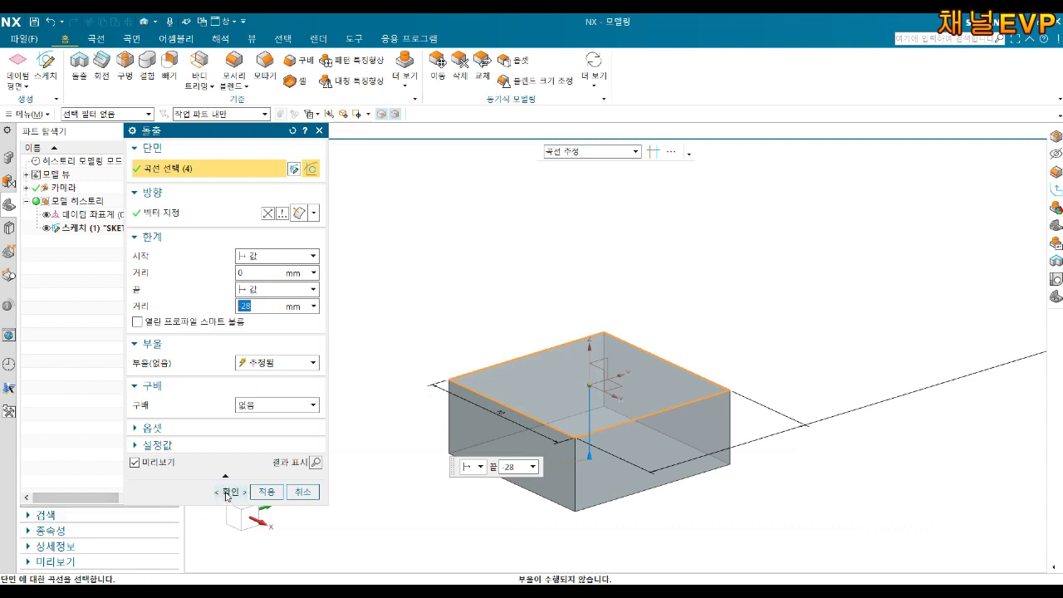
pyautogui.click(226, 493)
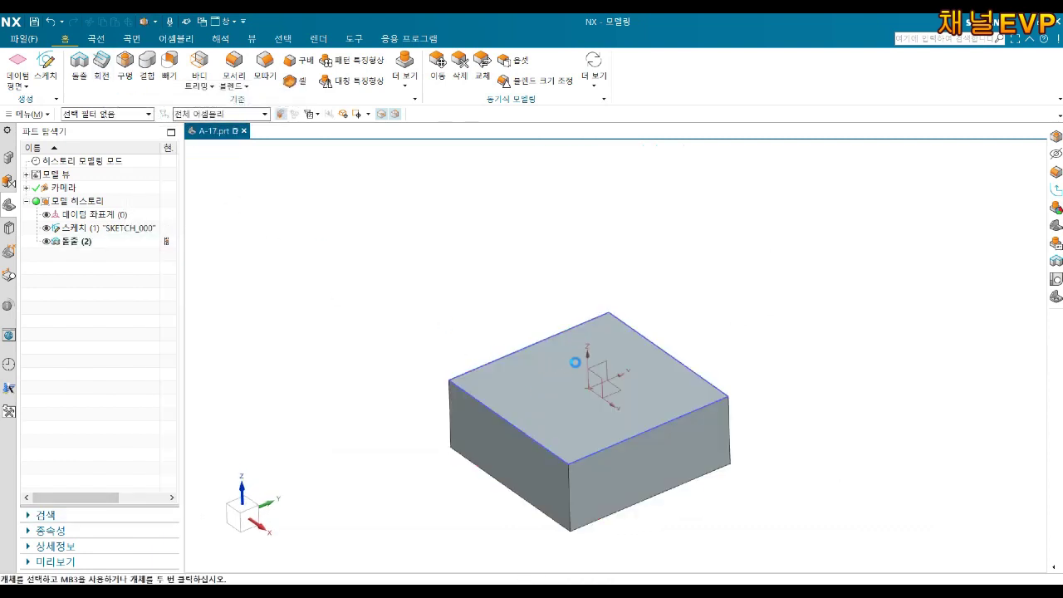
# Place a Ø6.8 mm through hole on the top face, 20 mm from two adjacent edges
pyautogui.moveTo(594, 358); pyautogui.dragTo(539, 462, button='middle')
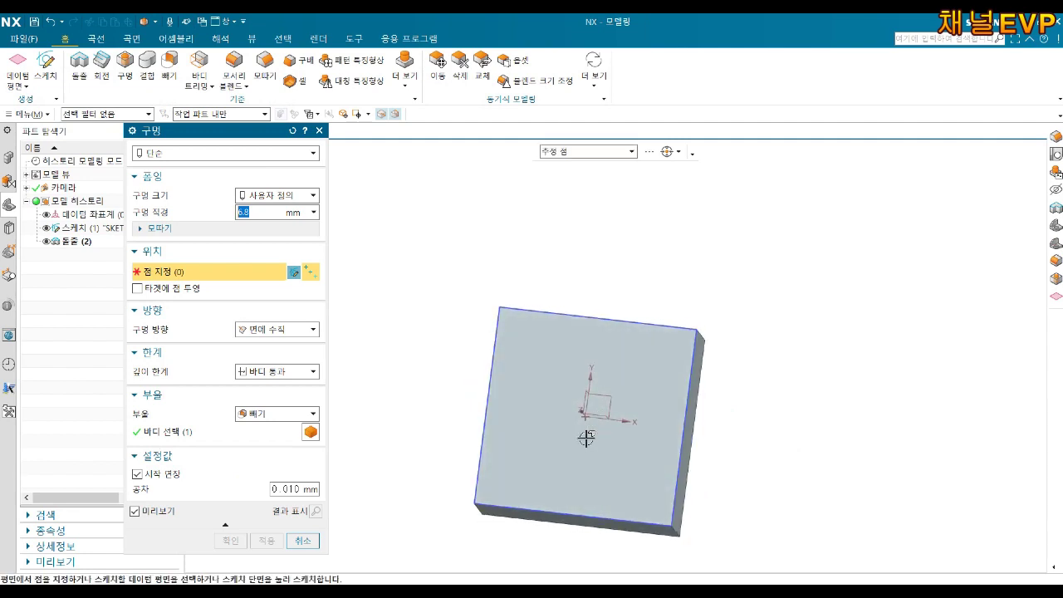
pyautogui.click(540, 462)
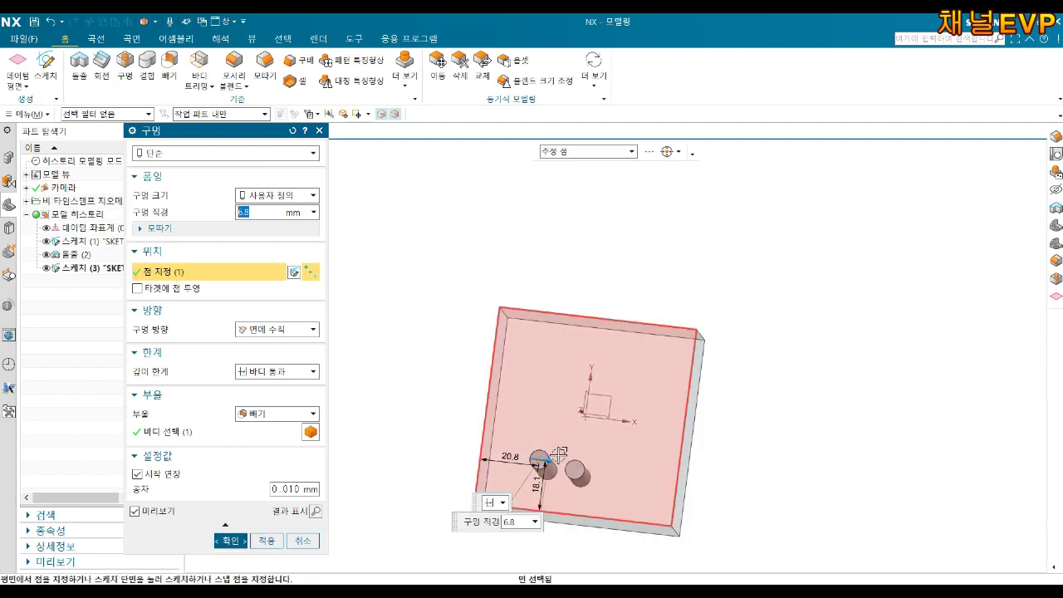
pyautogui.click(293, 272)
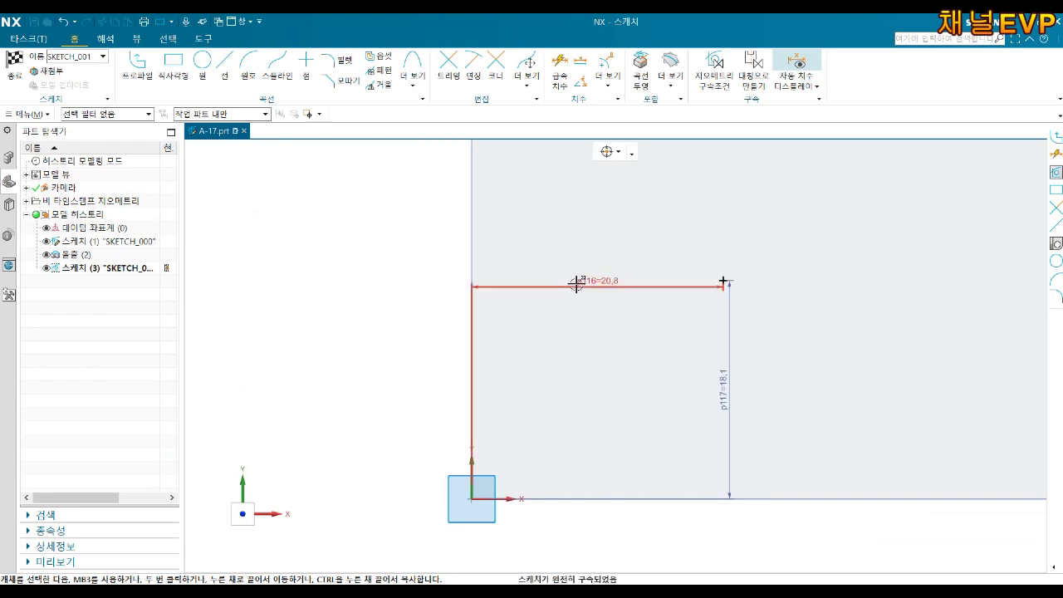
pyautogui.doubleClick(576, 284)
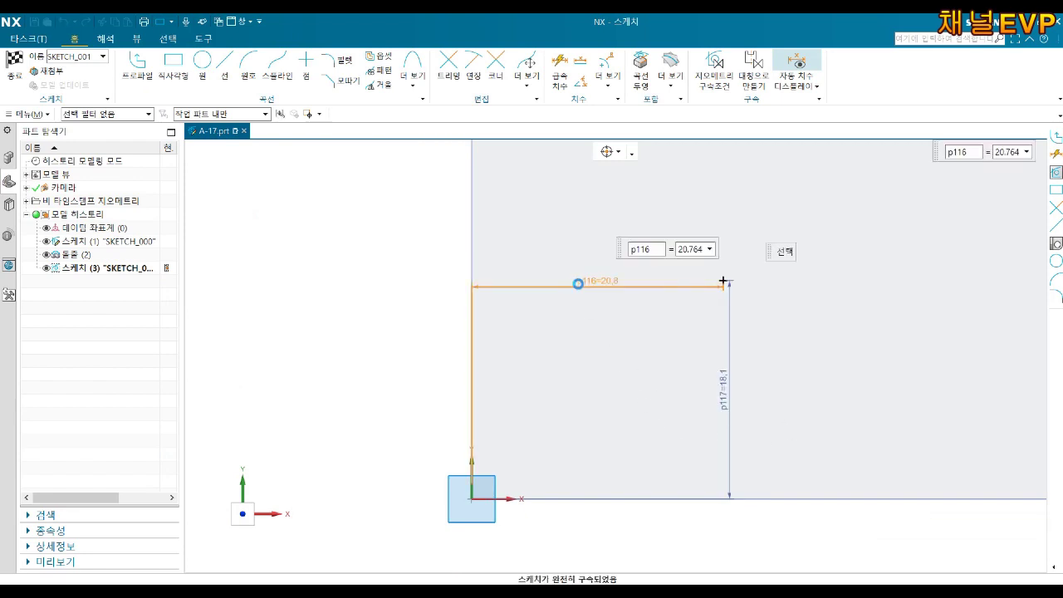
pyautogui.doubleClick(725, 386)
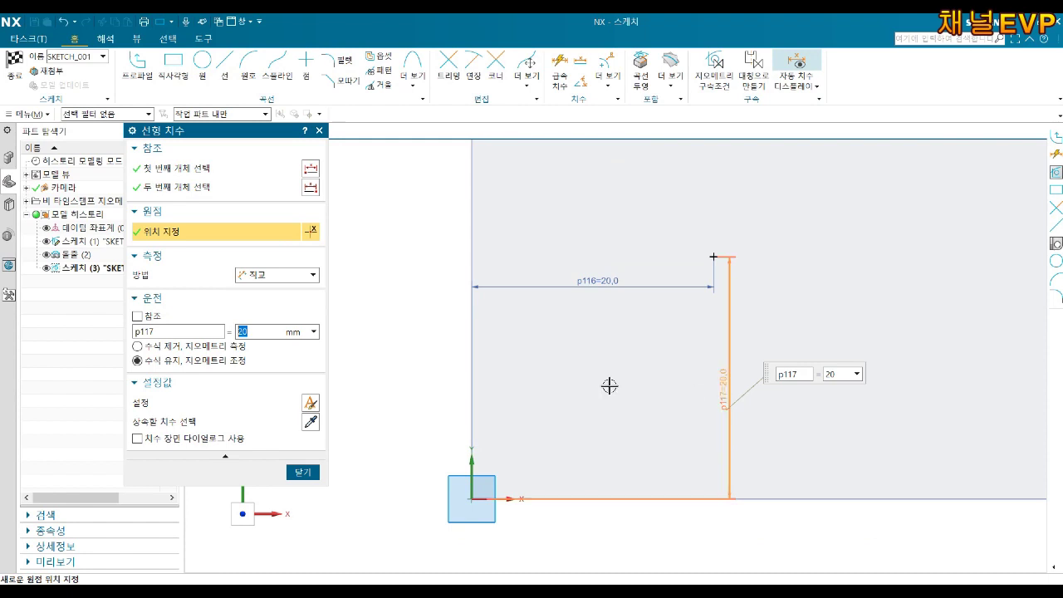
pyautogui.click(302, 471)
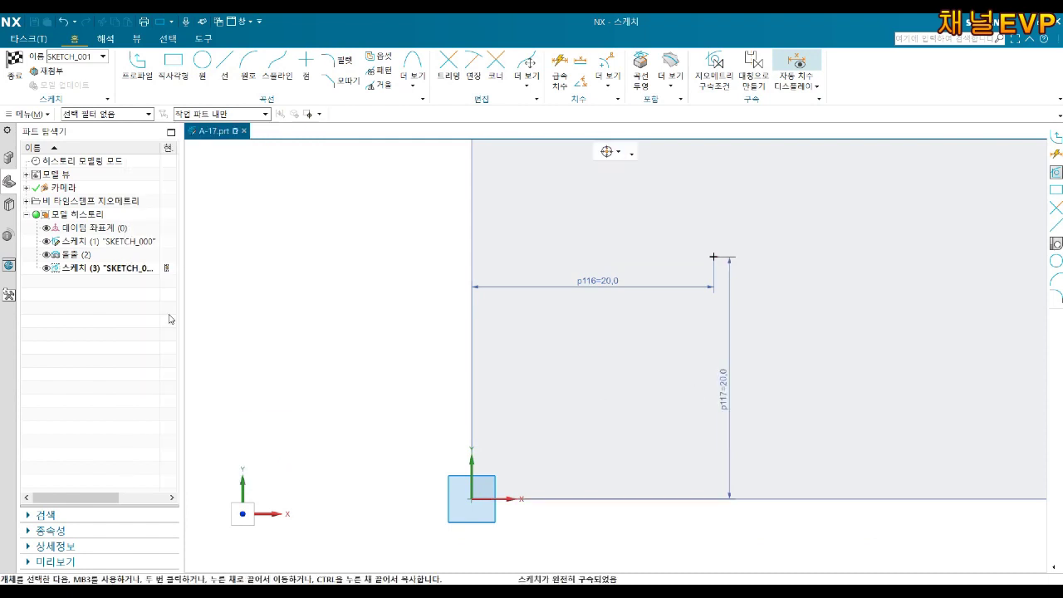
pyautogui.click(13, 63)
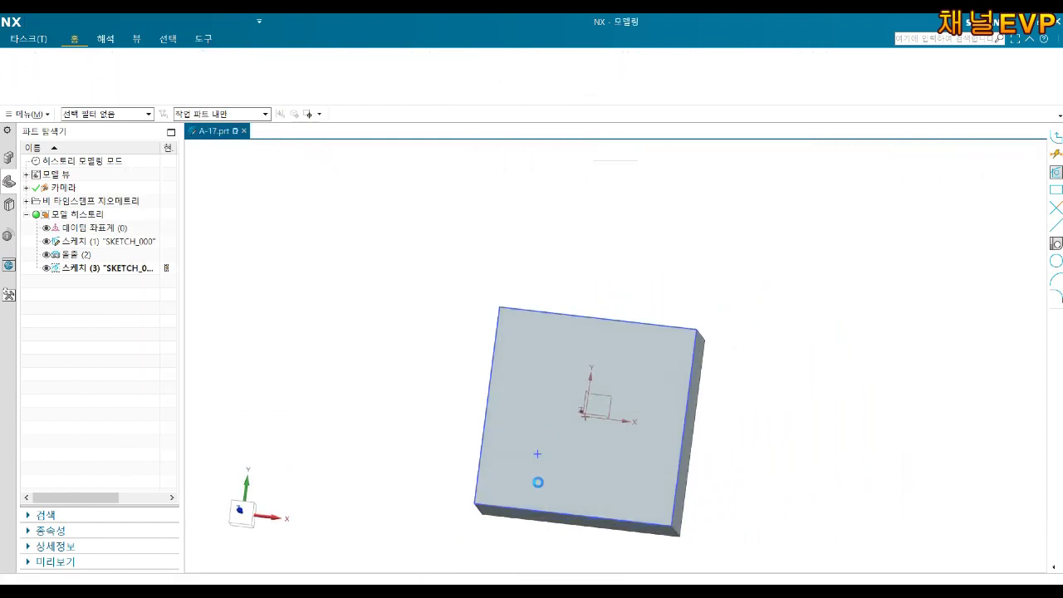
pyautogui.scroll(5, 533, 460)
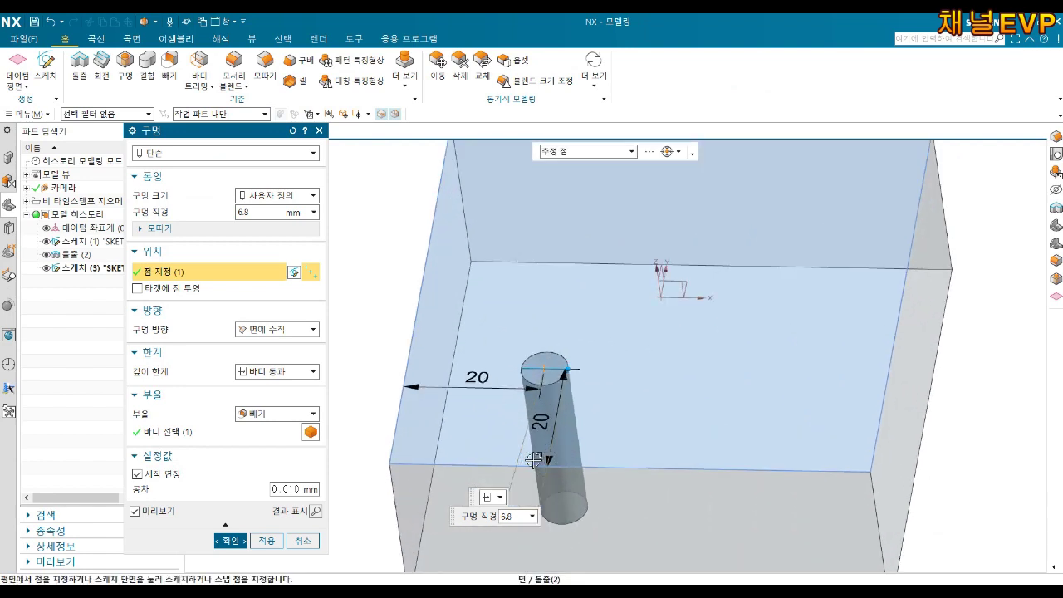
pyautogui.click(232, 540)
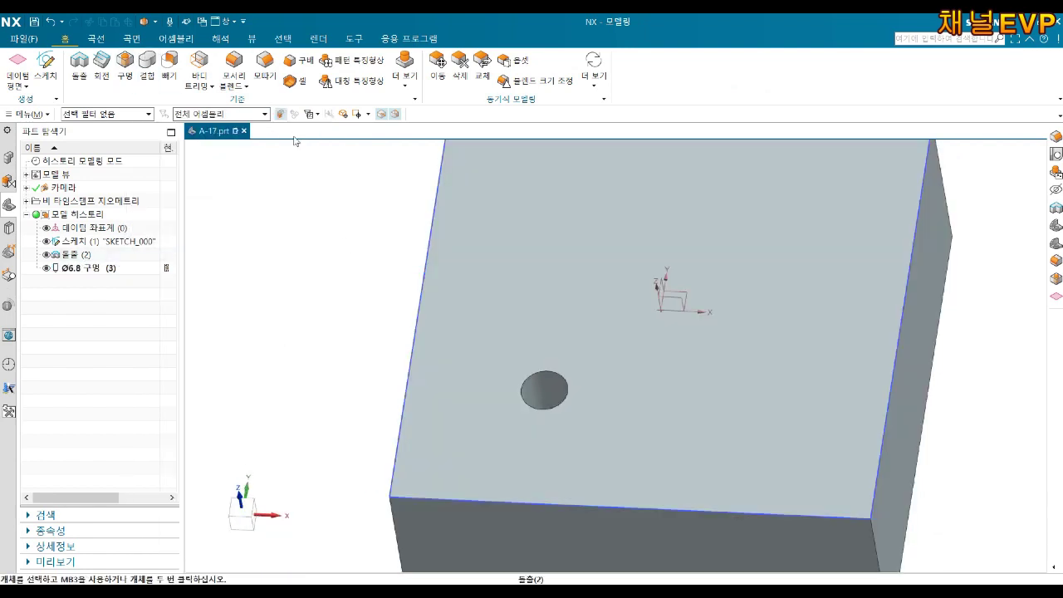
# Chamfer the top and bottom edges of the Ø6.8 hole by 1 mm
pyautogui.click(274, 69)
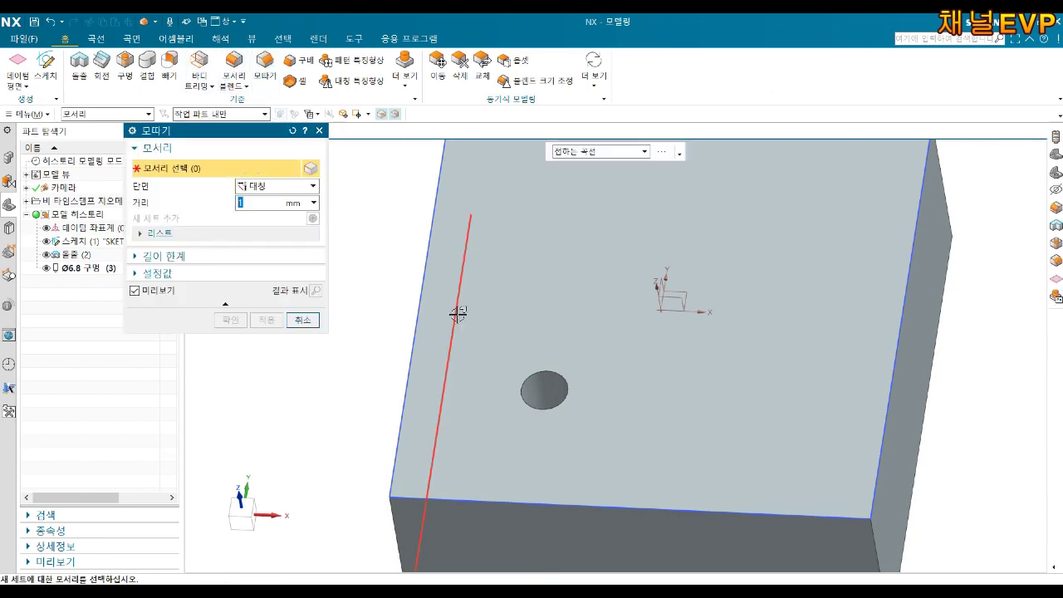
pyautogui.click(545, 373)
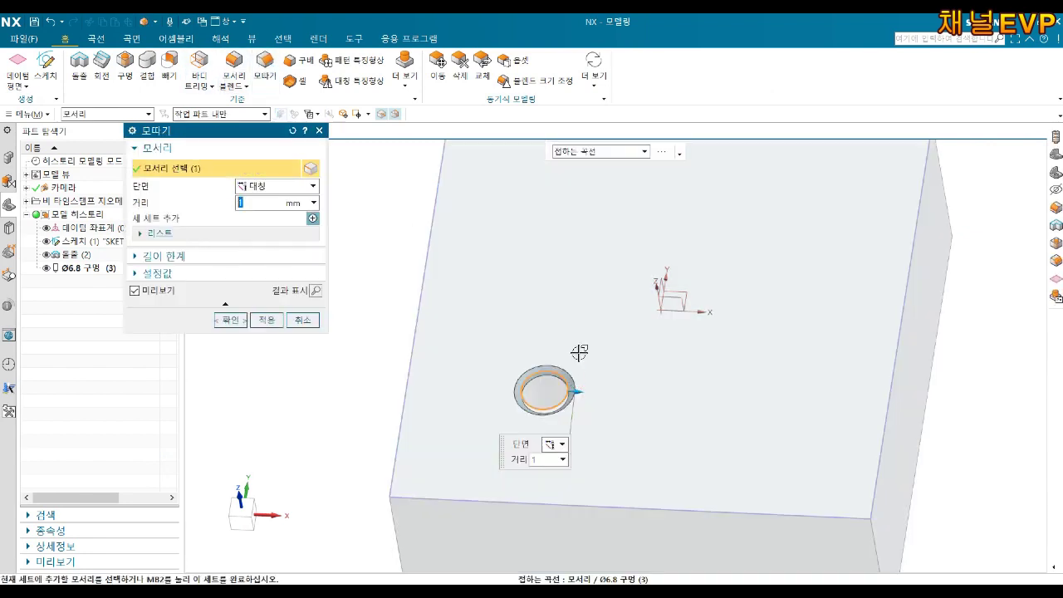
pyautogui.moveTo(579, 353); pyautogui.dragTo(567, 333, button='middle')
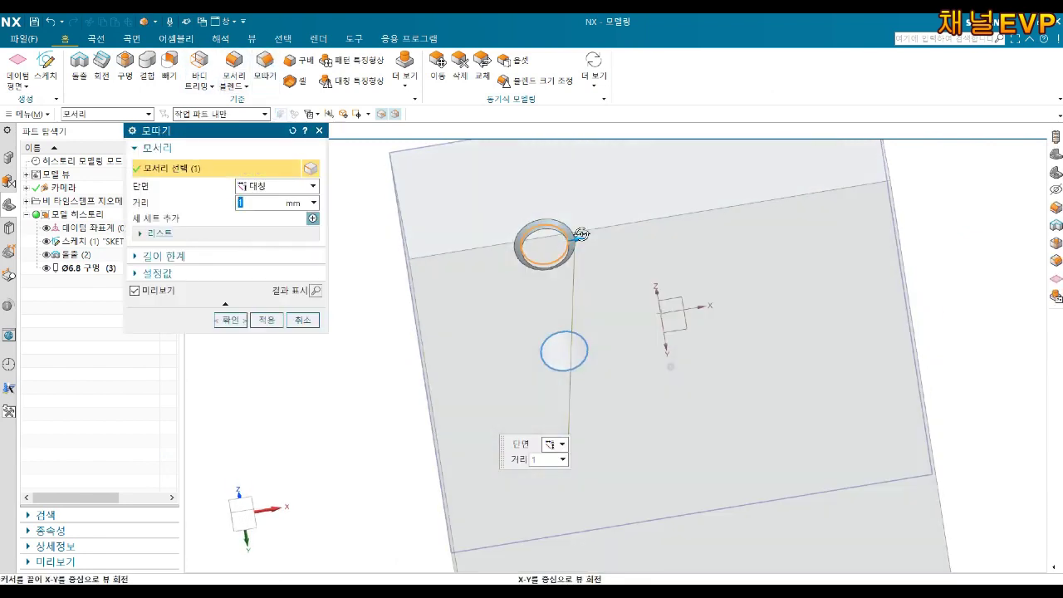
pyautogui.click(561, 338)
pyautogui.click(229, 320)
pyautogui.scroll(-3, 622, 418)
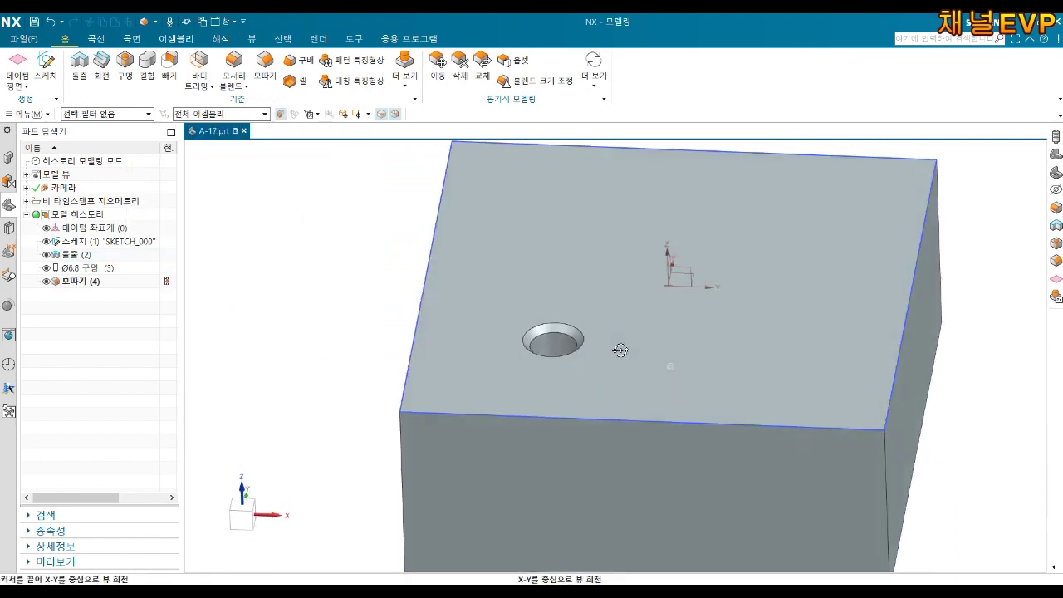
pyautogui.scroll(-3, 627, 421)
pyautogui.press('Home')
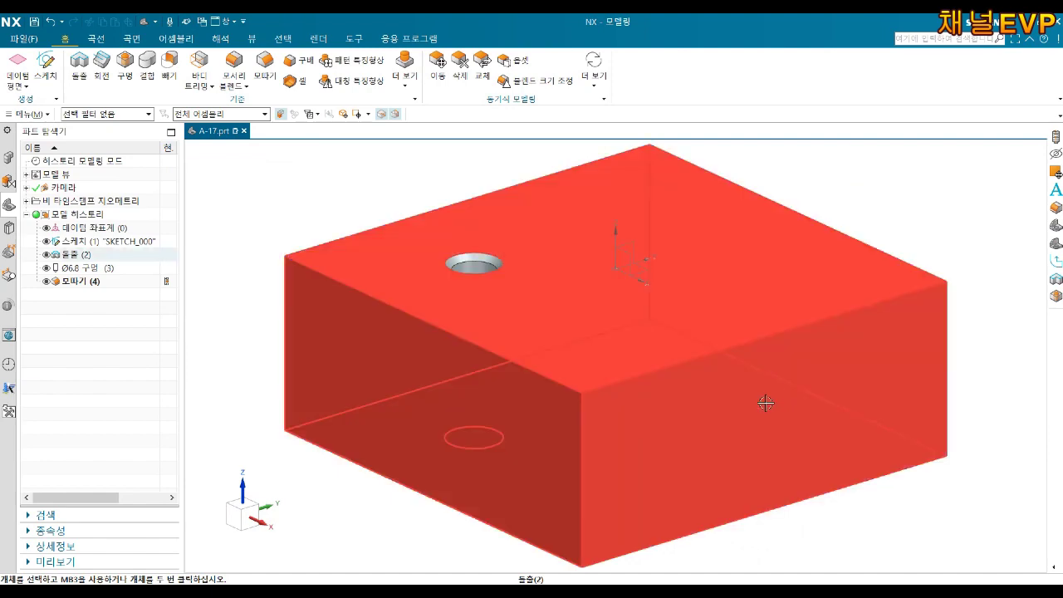
pyautogui.moveTo(772, 382)
pyautogui.mouseDown(button='middle')
pyautogui.moveTo(764, 370)
pyautogui.moveTo(774, 413)
pyautogui.mouseUp(button='middle')
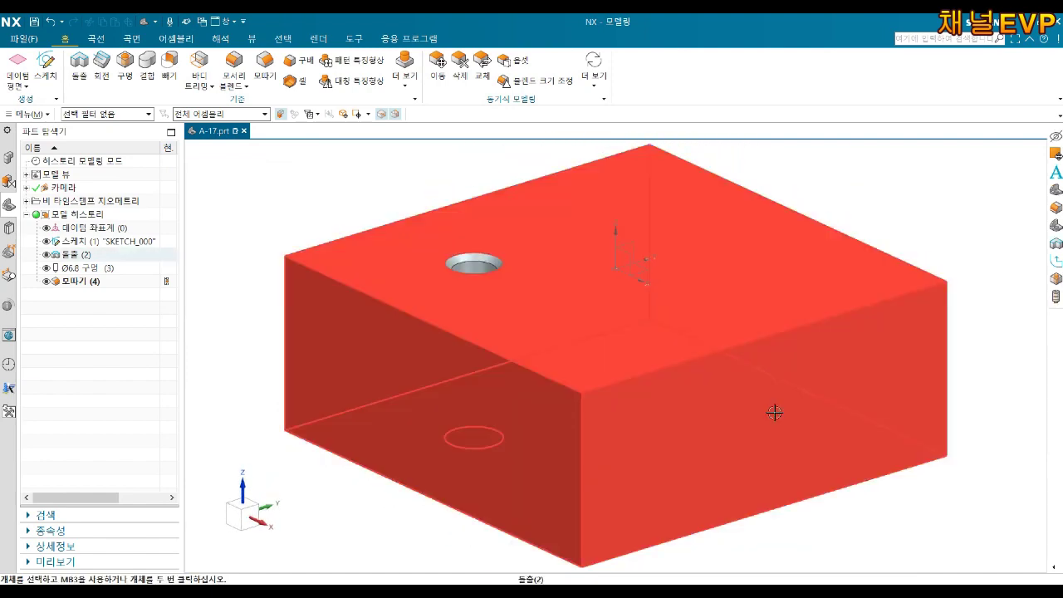
# Rotate the block body 180° about the X axis using Move Object
pyautogui.click(902, 391)
pyautogui.hotkey('ctrl', 't')
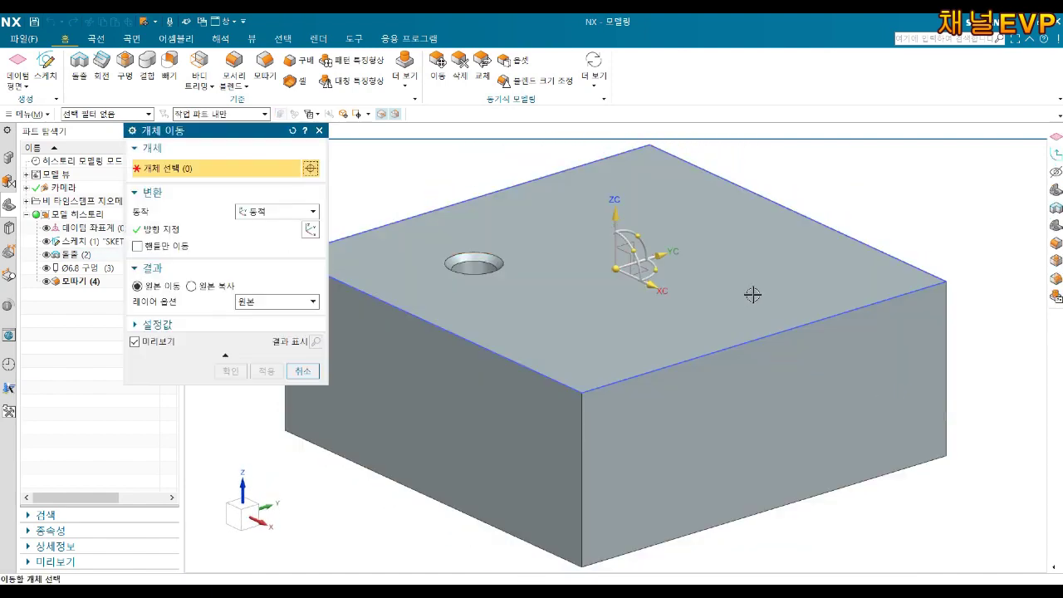
pyautogui.click(641, 320)
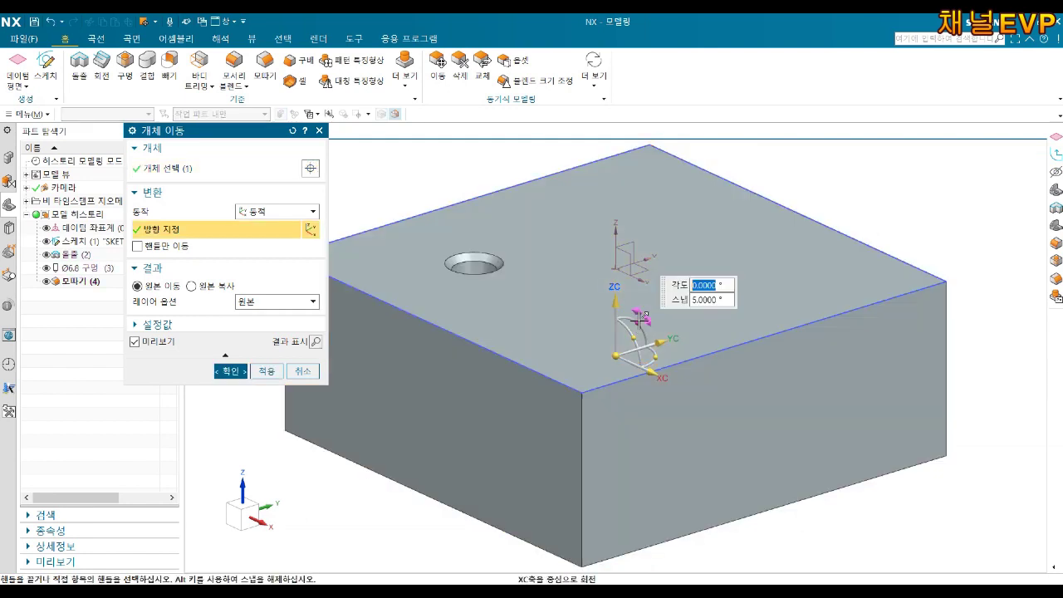
pyautogui.write('180')
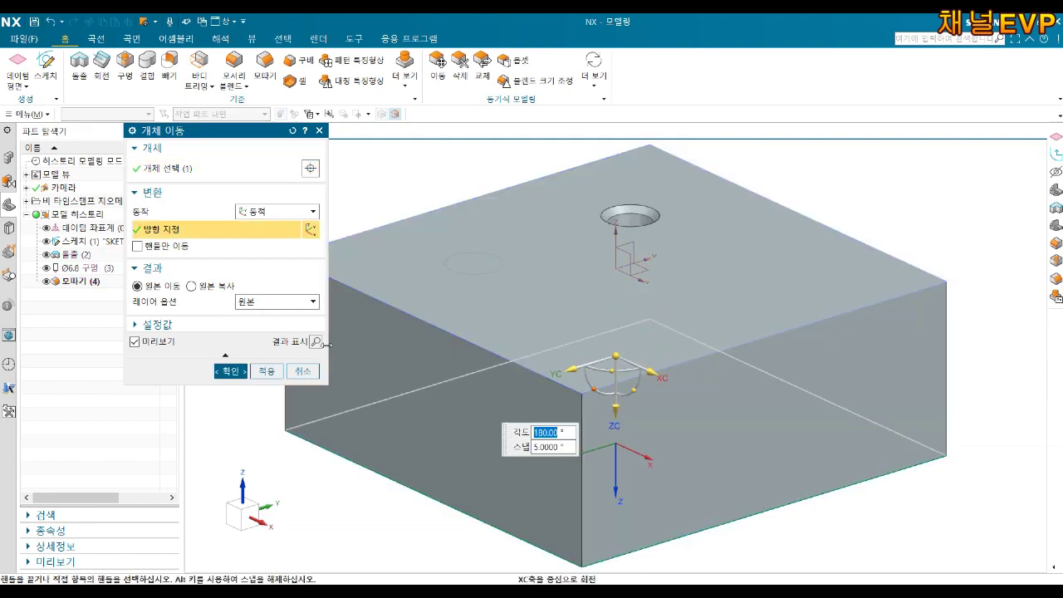
pyautogui.click(231, 371)
pyautogui.moveTo(581, 379)
pyautogui.mouseDown(button='middle')
pyautogui.moveTo(628, 430)
pyautogui.moveTo(670, 333)
pyautogui.mouseUp(button='middle')
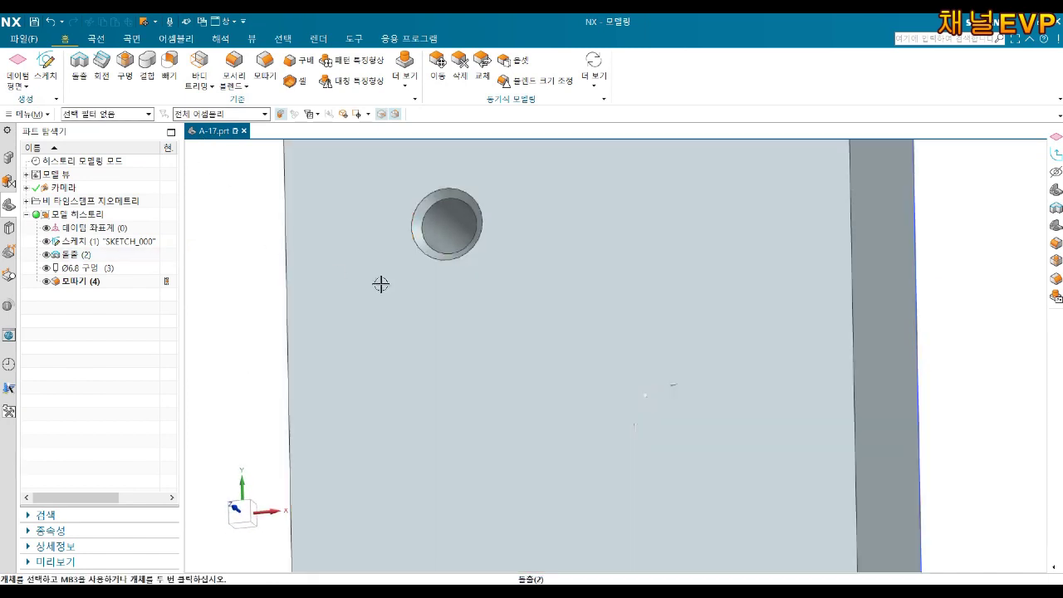
pyautogui.moveTo(379, 282); pyautogui.dragTo(273, 141, button='middle')
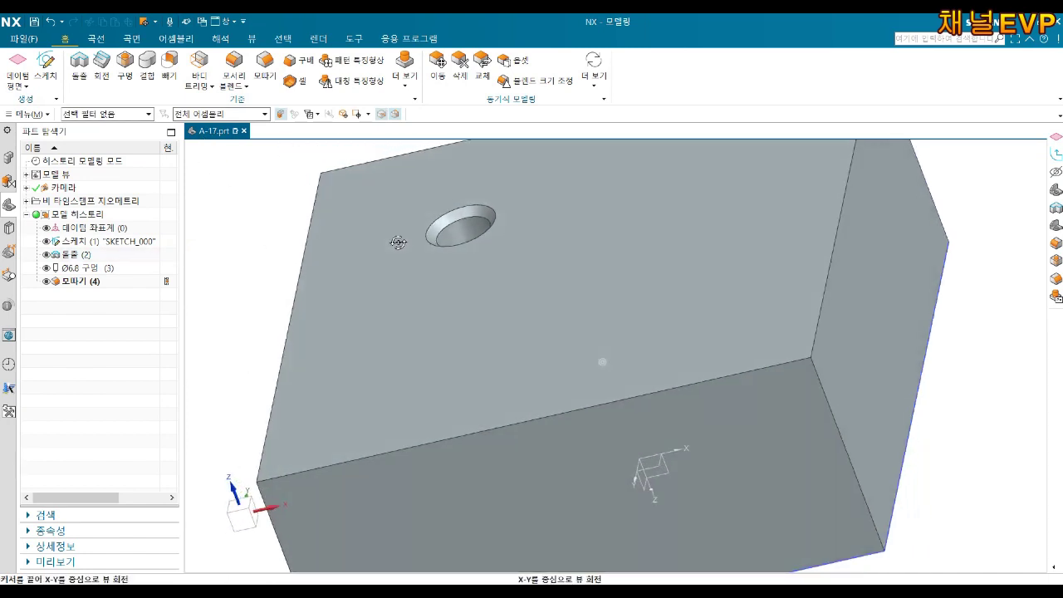
# Add a 31 mm long M8 x 1.25 metric coarse thread to the hole's cylindrical face
pyautogui.click(404, 87)
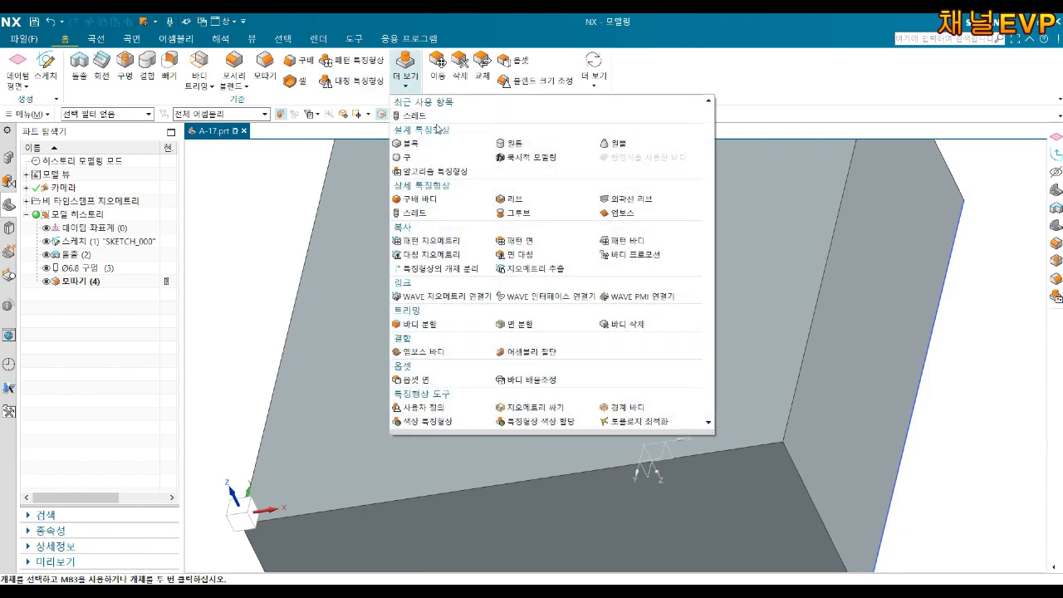
pyautogui.click(415, 116)
pyautogui.click(465, 209)
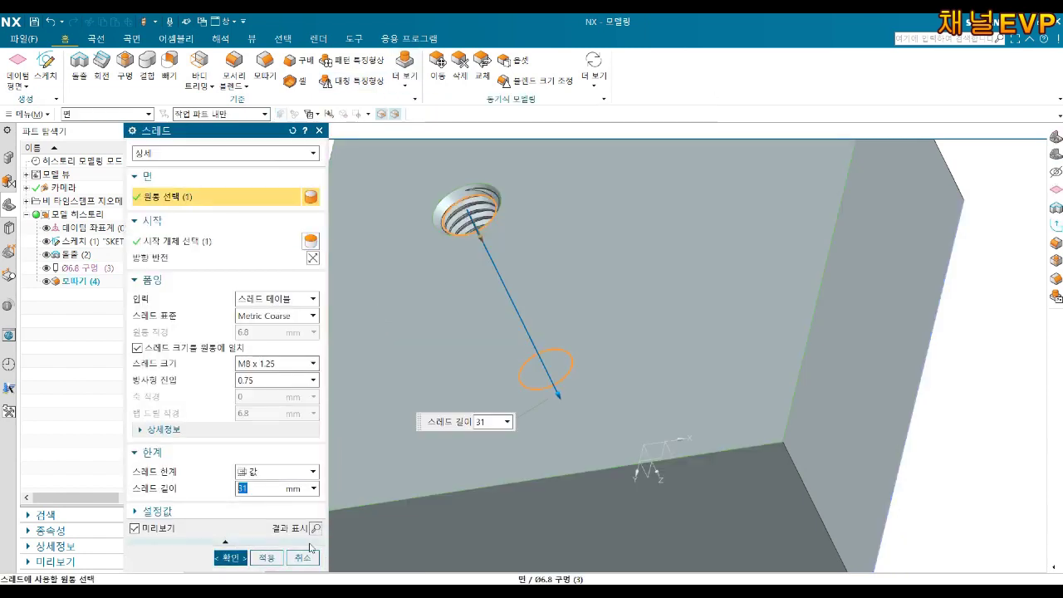
pyautogui.click(232, 558)
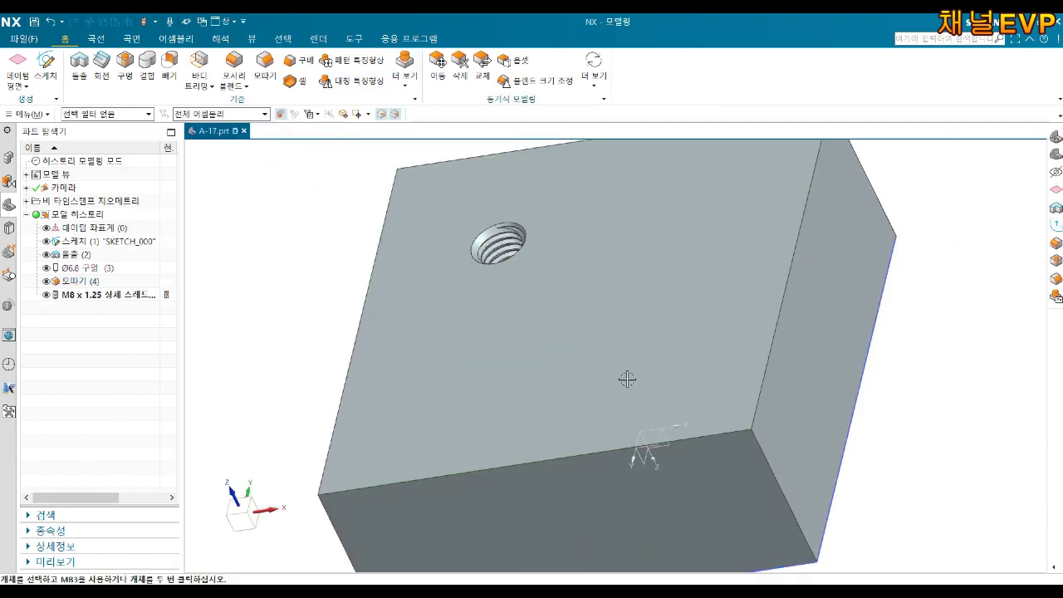
pyautogui.moveTo(626, 373)
pyautogui.mouseDown(button='middle')
pyautogui.moveTo(645, 304)
pyautogui.moveTo(576, 288)
pyautogui.moveTo(614, 309)
pyautogui.moveTo(600, 299)
pyautogui.mouseUp(button='middle')
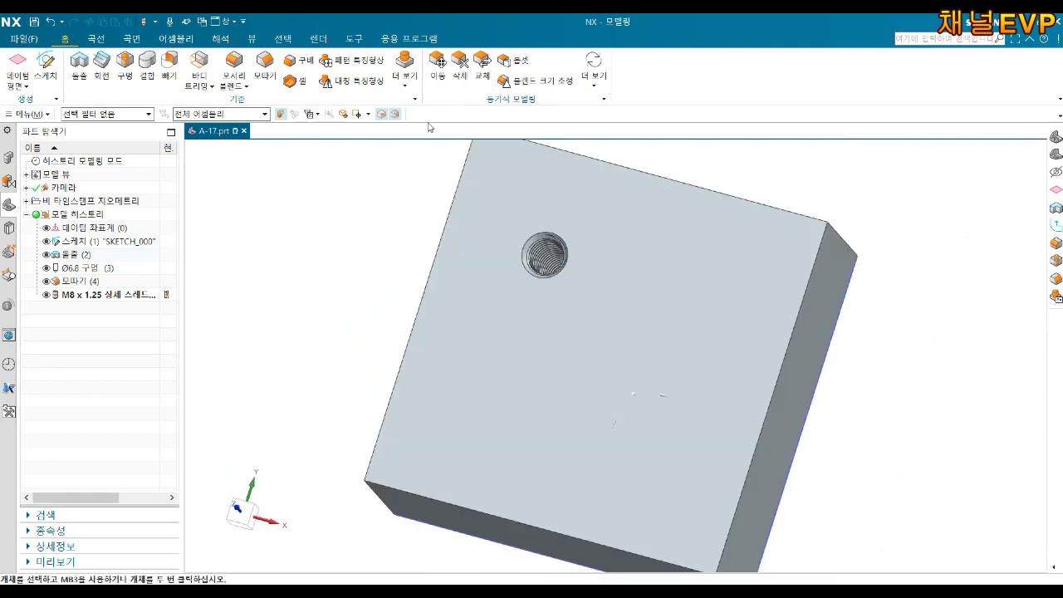
# Start a sketch on the face with the hole and draw a rectangle
pyautogui.click(46, 65)
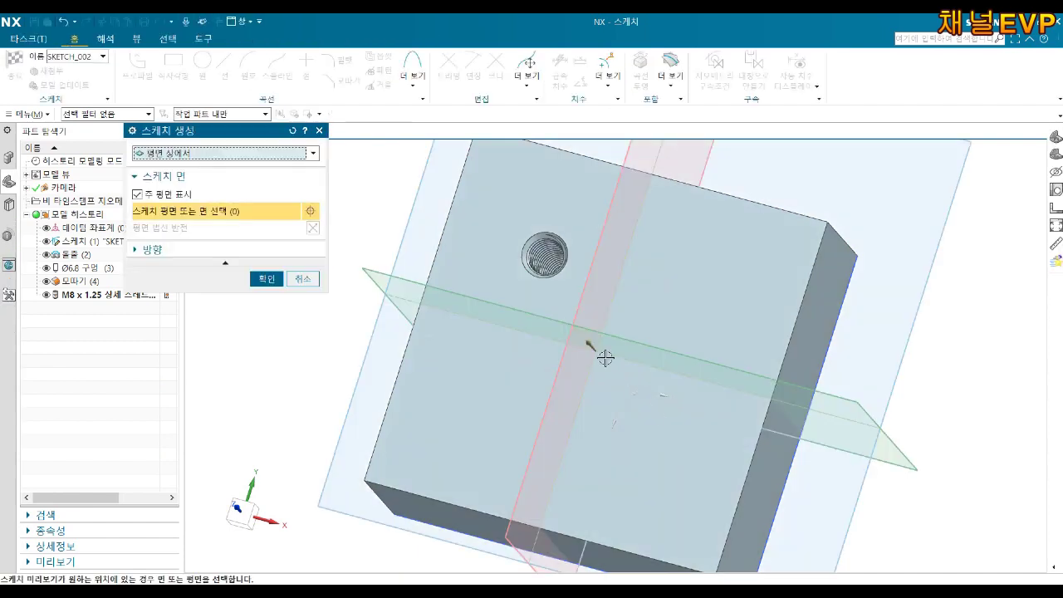
pyautogui.click(449, 404)
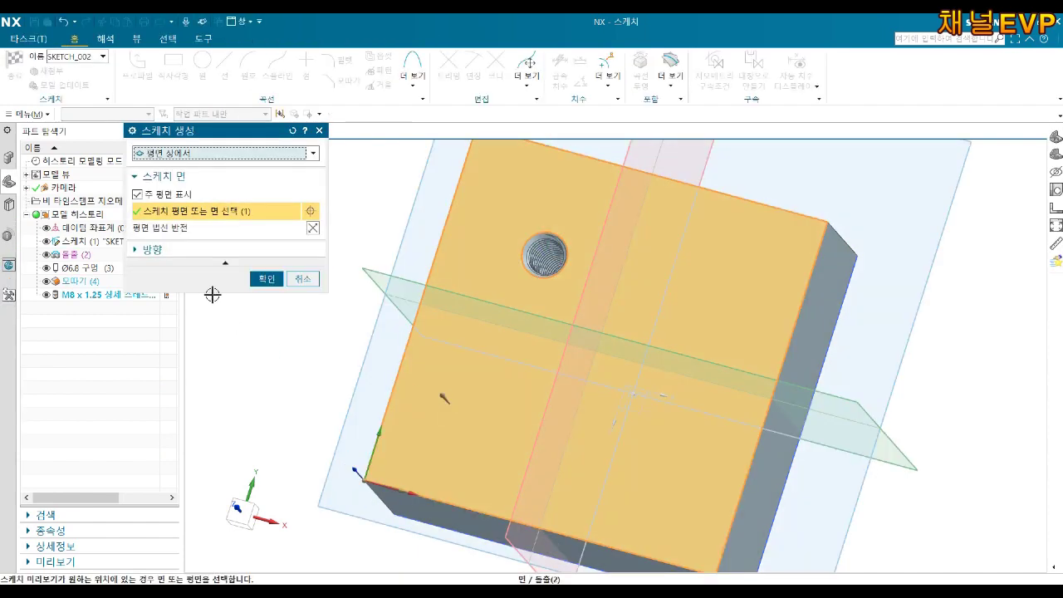
pyautogui.click(264, 280)
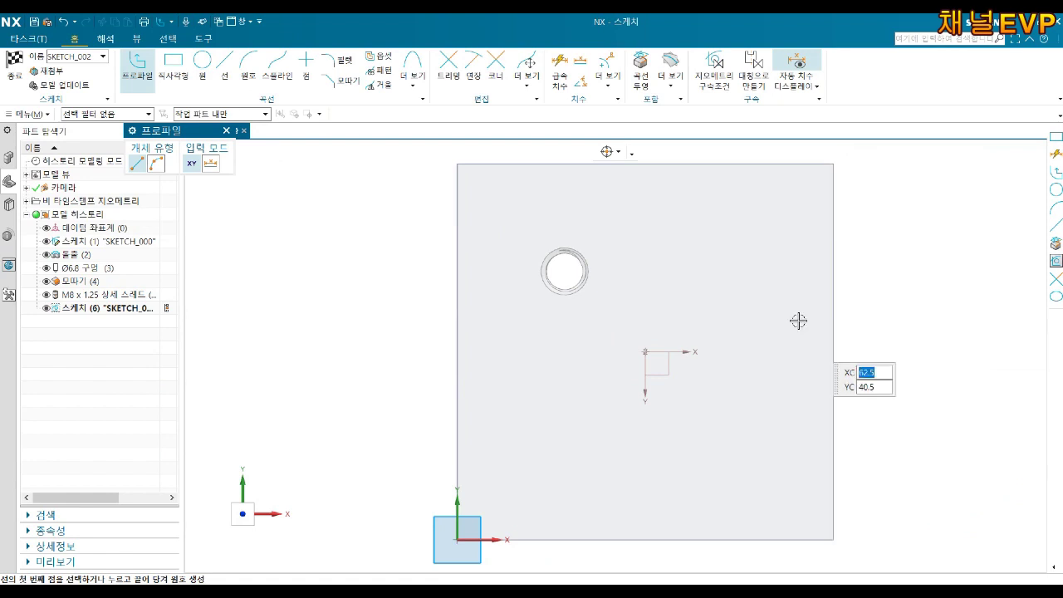
pyautogui.click(183, 75)
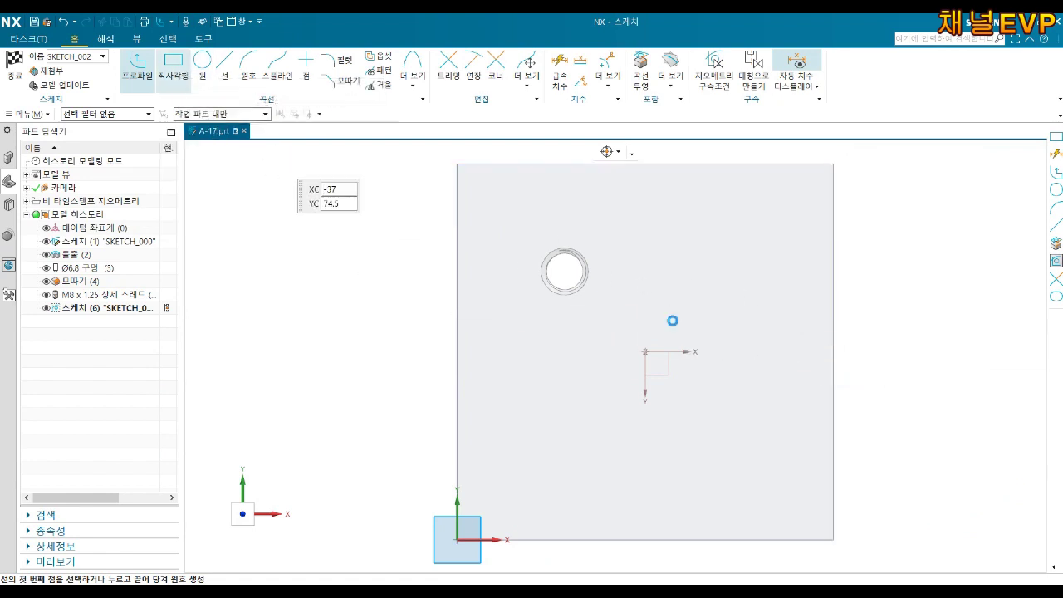
pyautogui.click(645, 351)
pyautogui.click(779, 353)
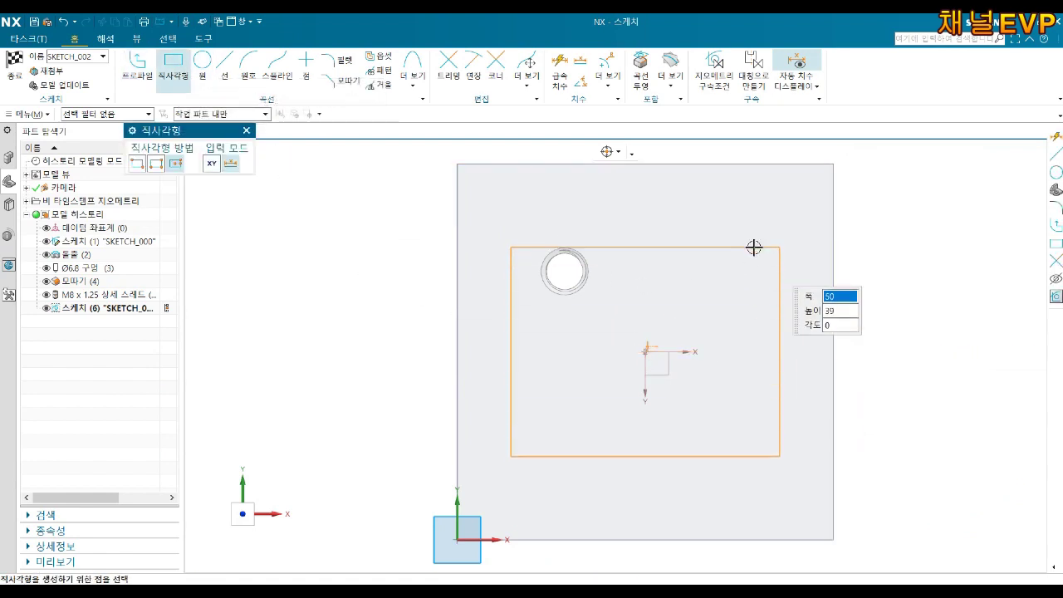
pyautogui.click(754, 246)
pyautogui.press('Escape')
# Dimension the rectangle to 45 mm by 45 mm
pyautogui.doubleClick(807, 355)
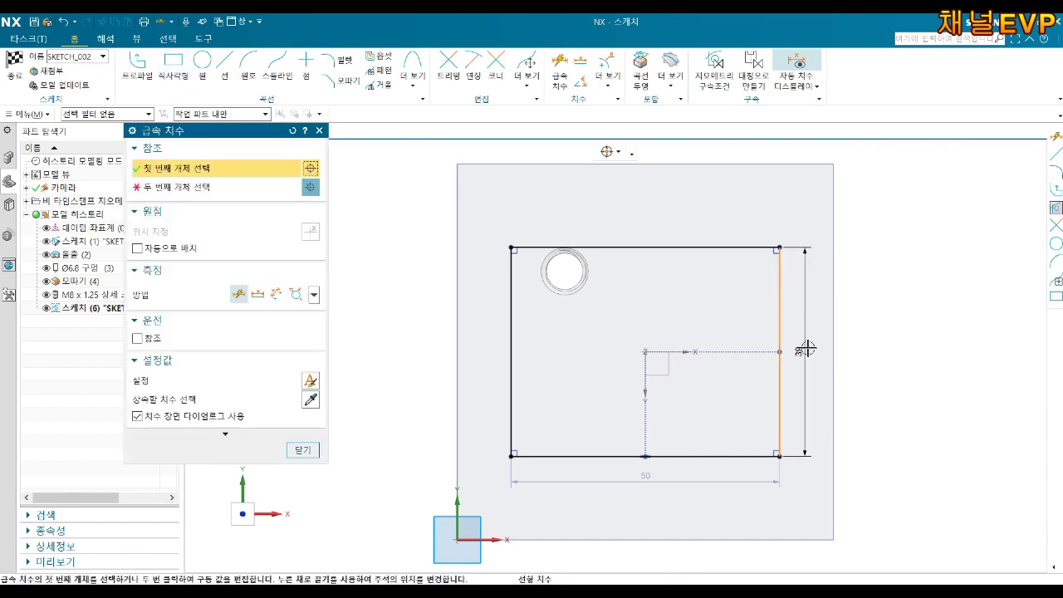
pyautogui.write('45')
pyautogui.press('Return')
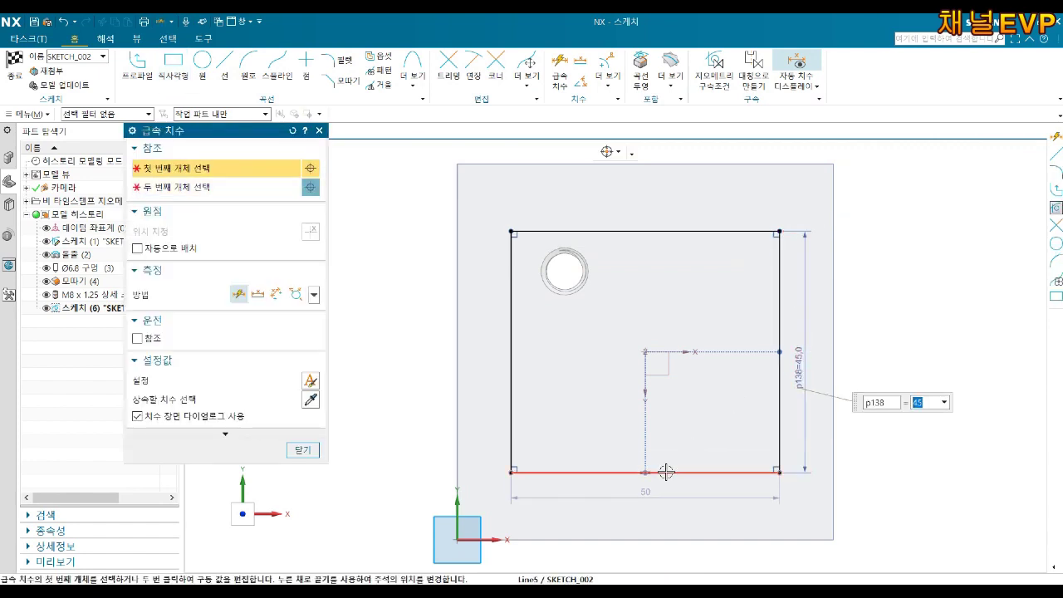
pyautogui.click(641, 473)
pyautogui.click(637, 496)
pyautogui.write('45')
pyautogui.press('Return')
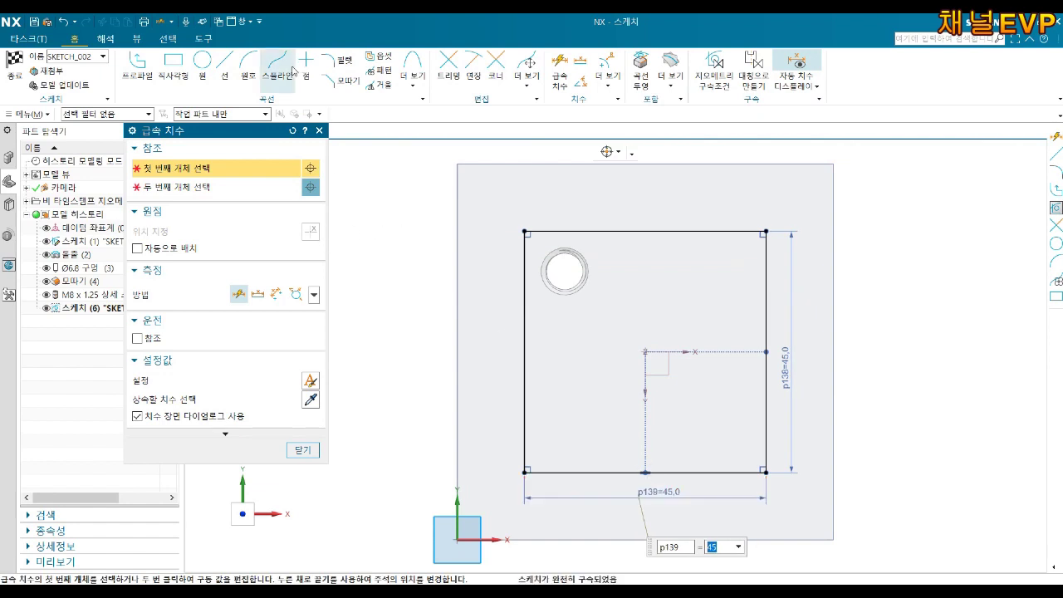
pyautogui.write('F')
pyautogui.press('Return')
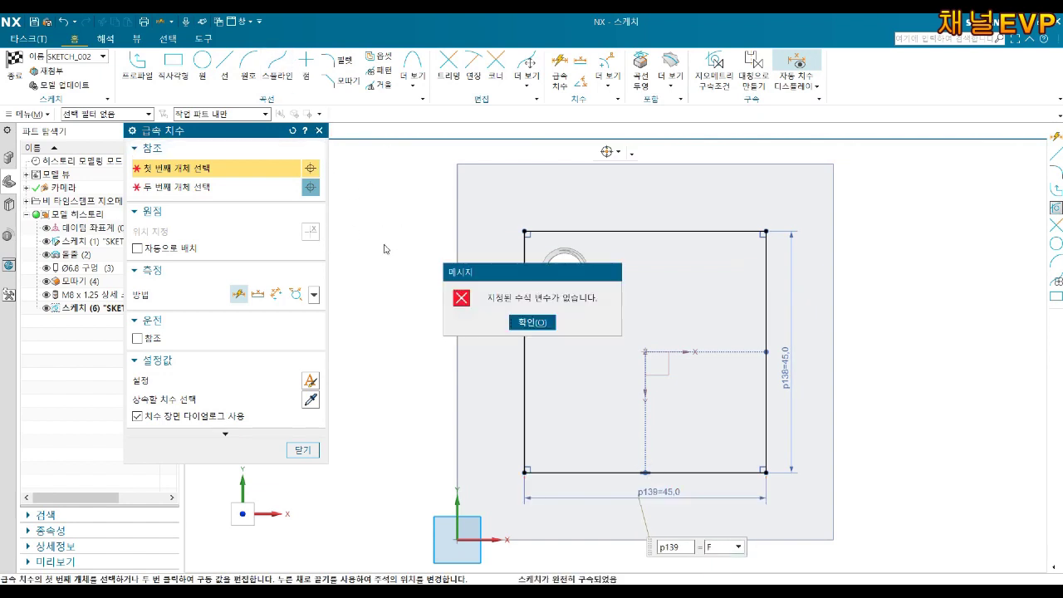
pyautogui.click(517, 322)
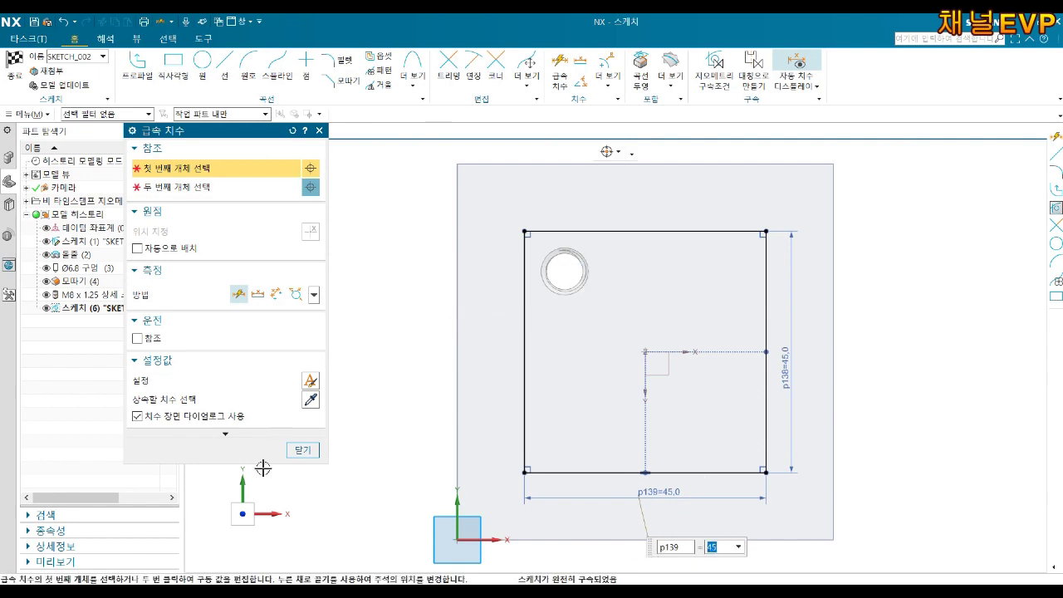
pyautogui.click(303, 453)
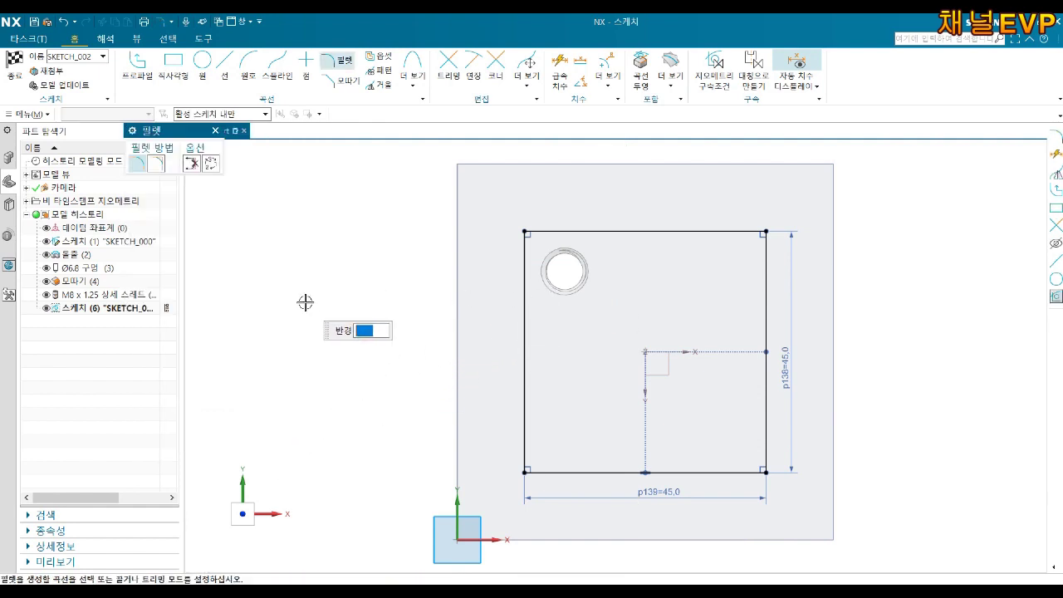
# Round all four corners of the 45 mm square with 5 mm fillets
pyautogui.click(526, 230)
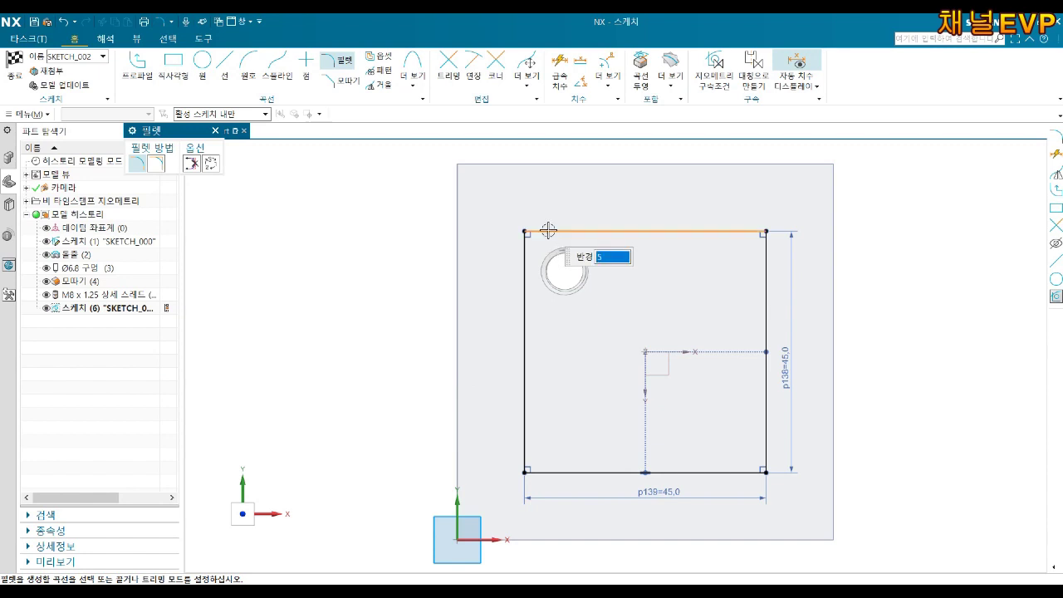
pyautogui.click(524, 268)
pyautogui.click(750, 231)
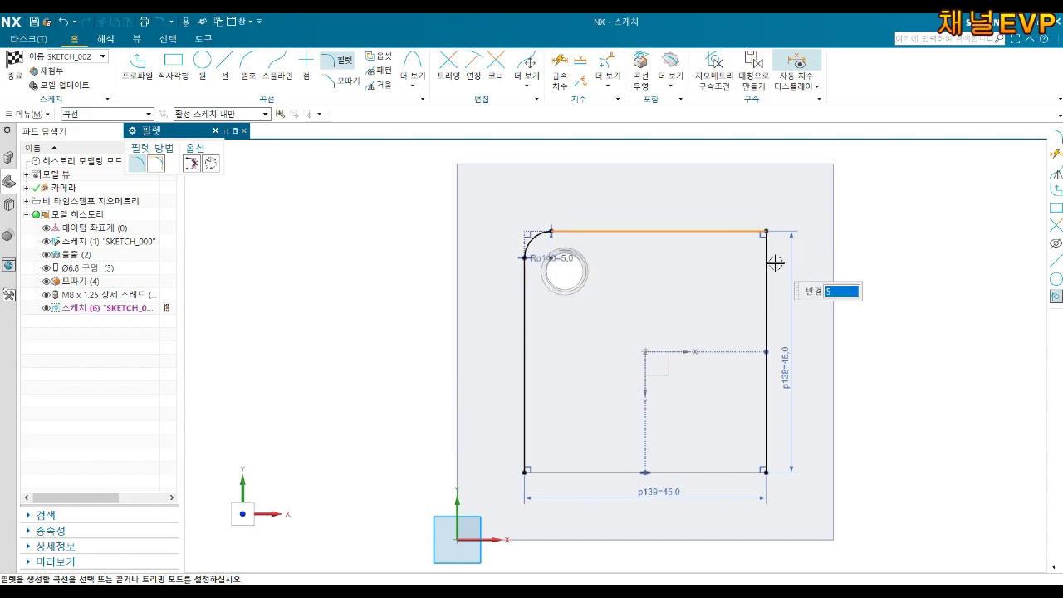
pyautogui.click(765, 267)
pyautogui.click(765, 442)
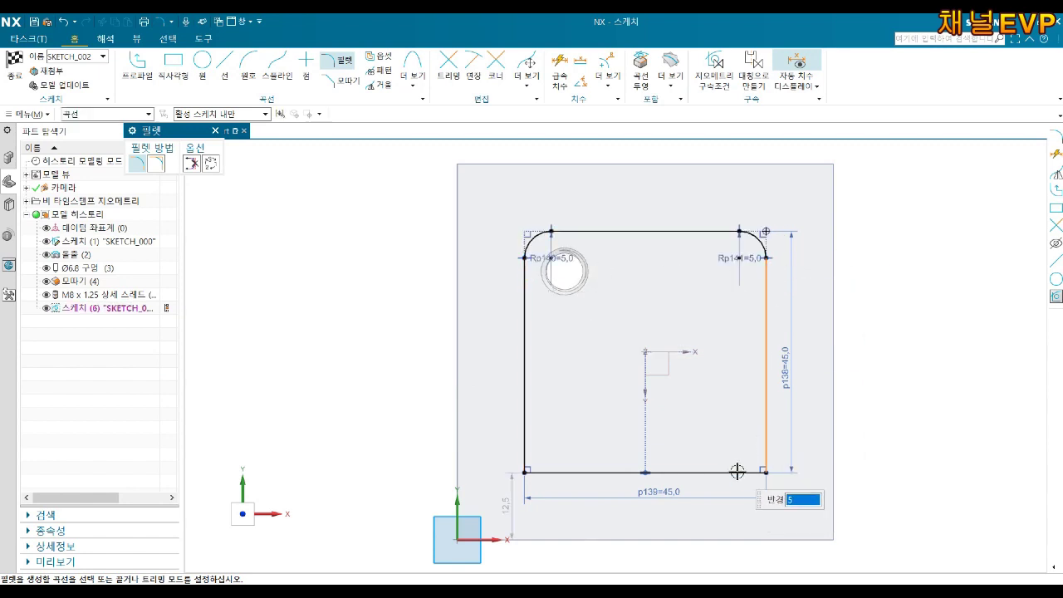
pyautogui.click(752, 472)
pyautogui.click(570, 472)
pyautogui.click(523, 417)
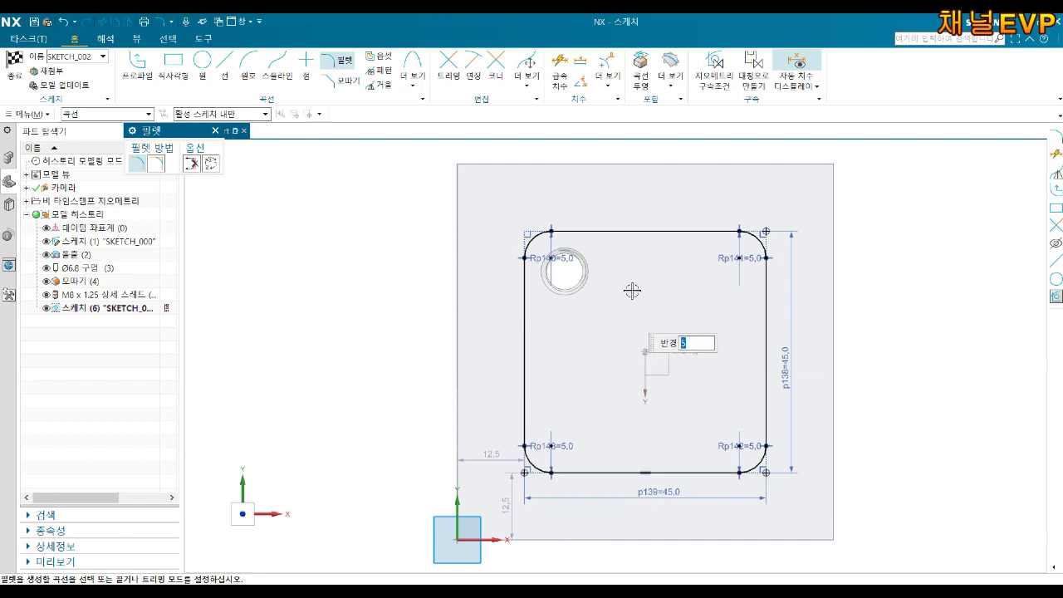
pyautogui.moveTo(632, 289); pyautogui.dragTo(614, 208, button='middle')
# Extrude the rounded square 3 mm deep with Boolean Subtract to cut the pocket
pyautogui.click(13, 71)
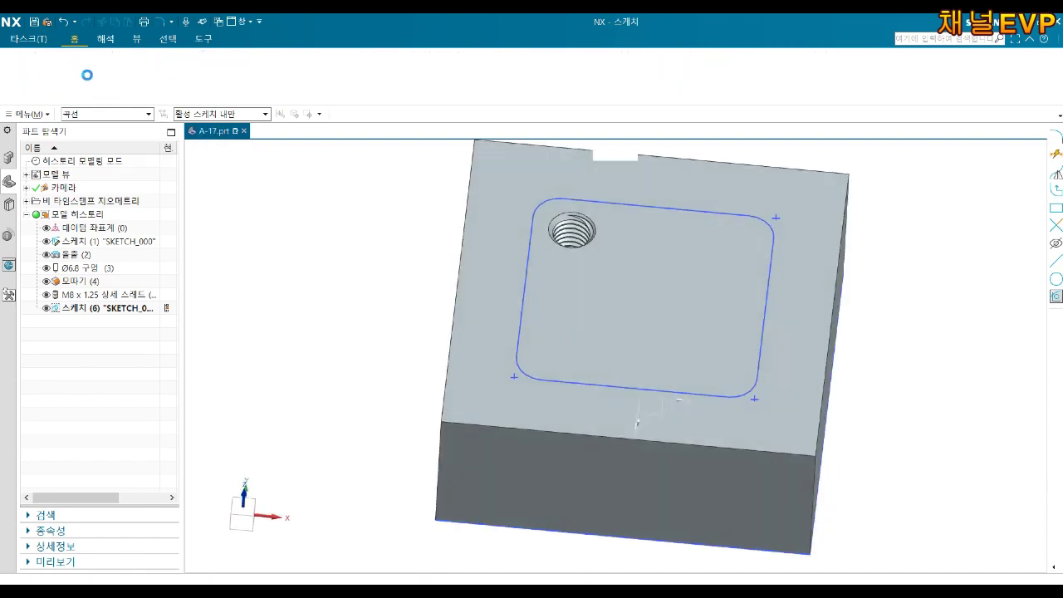
pyautogui.click(75, 68)
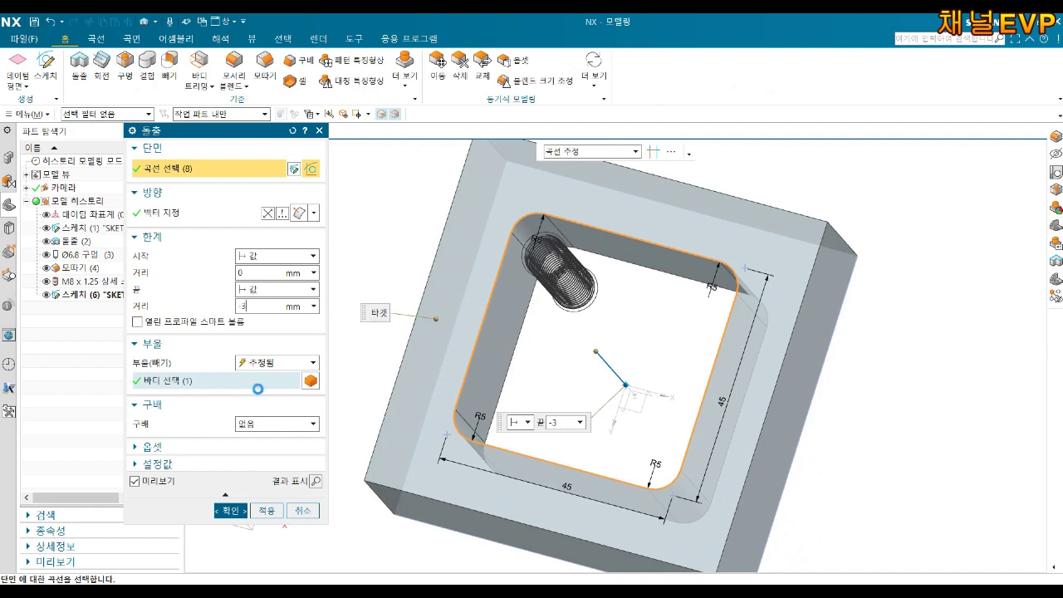
pyautogui.click(266, 363)
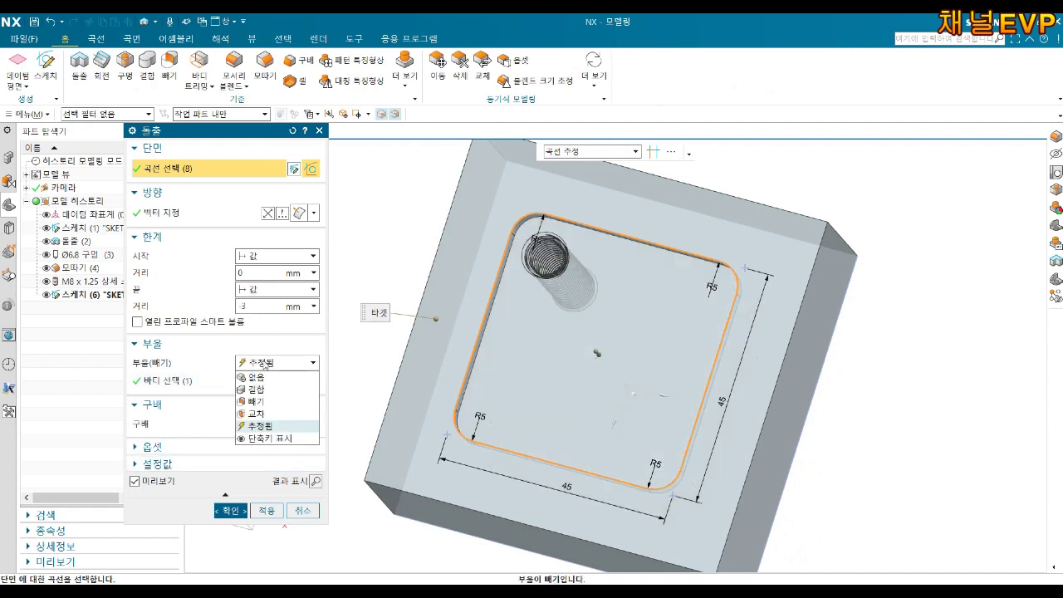
pyautogui.click(259, 401)
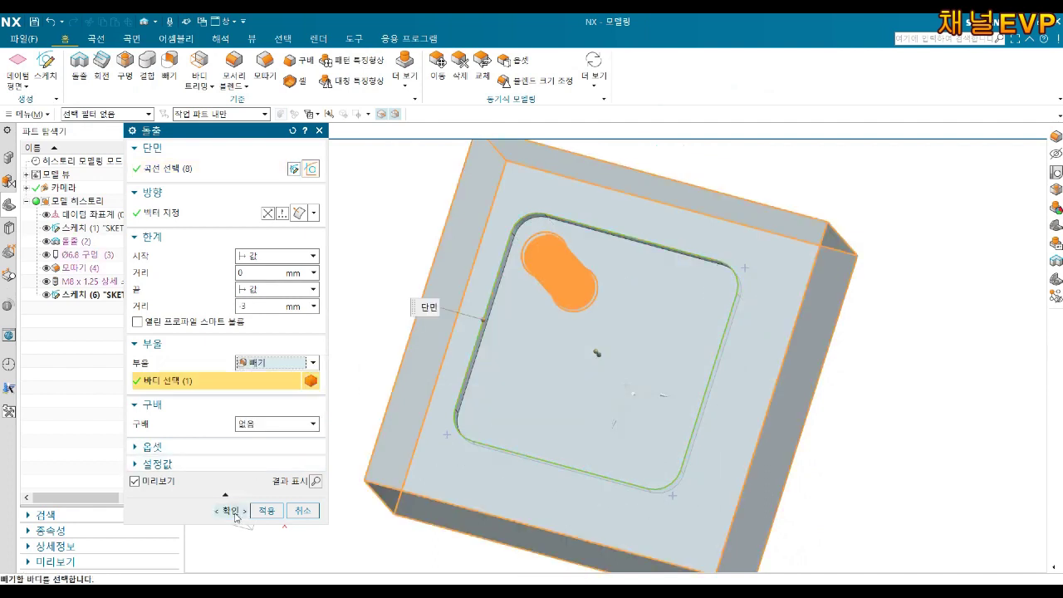
pyautogui.click(230, 511)
pyautogui.moveTo(498, 398)
pyautogui.mouseDown(button='middle')
pyautogui.moveTo(535, 363)
pyautogui.moveTo(582, 362)
pyautogui.moveTo(584, 377)
pyautogui.mouseUp(button='middle')
# Start a sketch on the pocket floor and draw a tilted centre rectangle at the origin
pyautogui.click(46, 65)
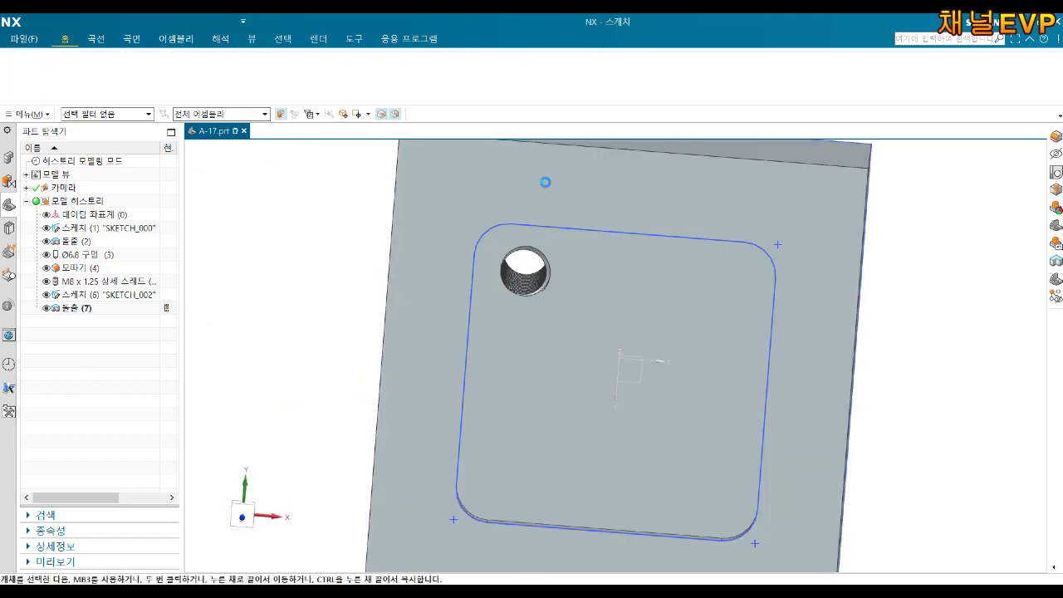
pyautogui.click(544, 309)
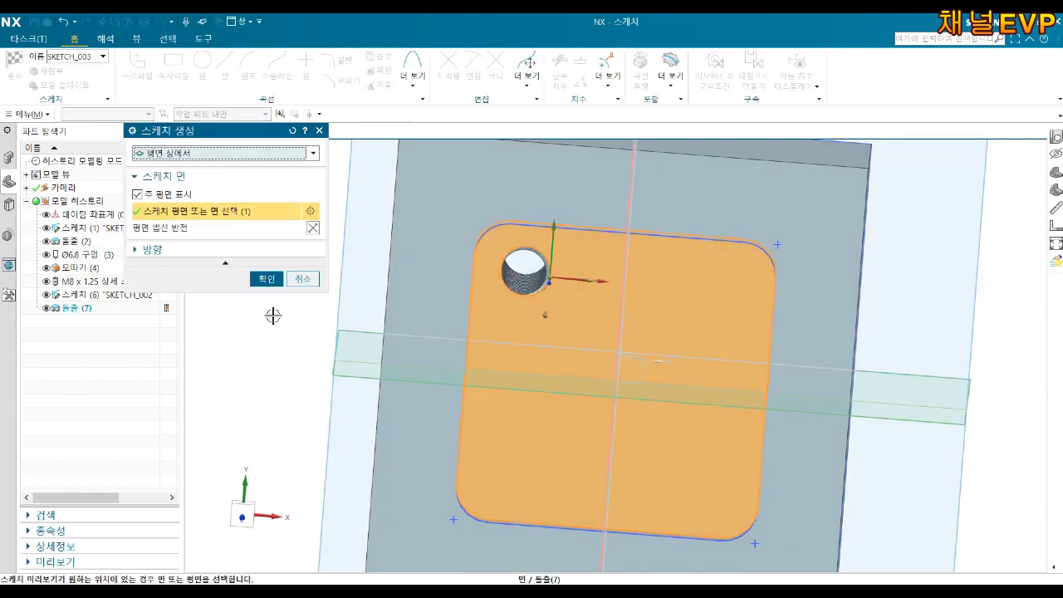
pyautogui.click(266, 278)
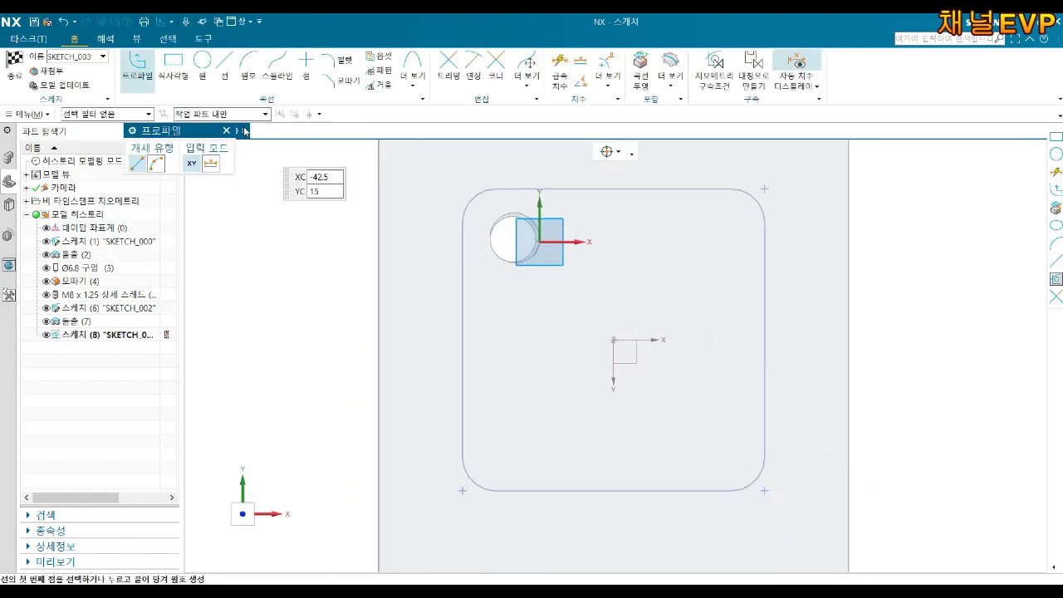
pyautogui.click(160, 56)
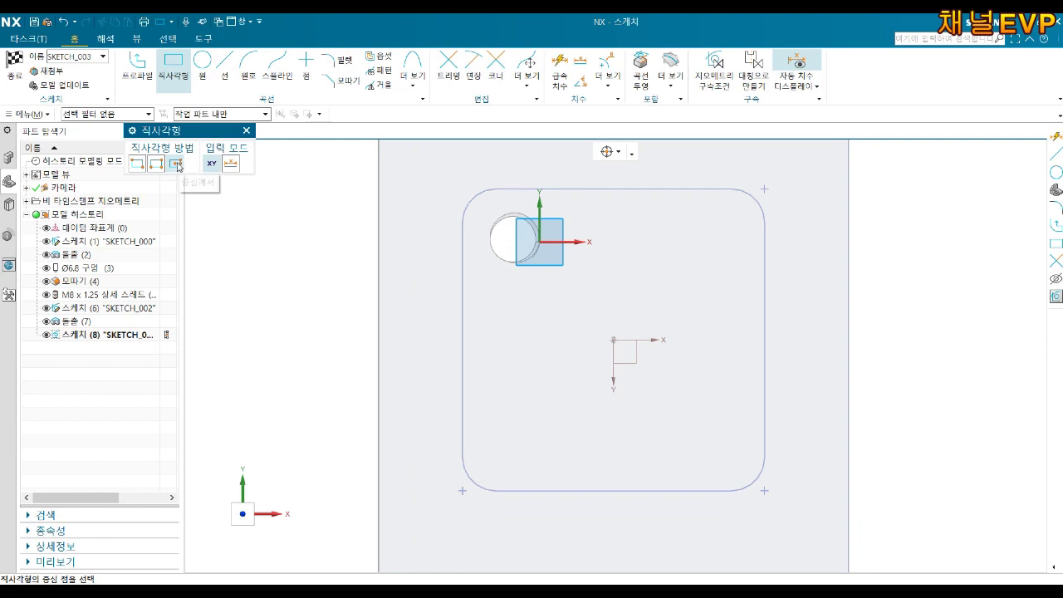
pyautogui.click(612, 339)
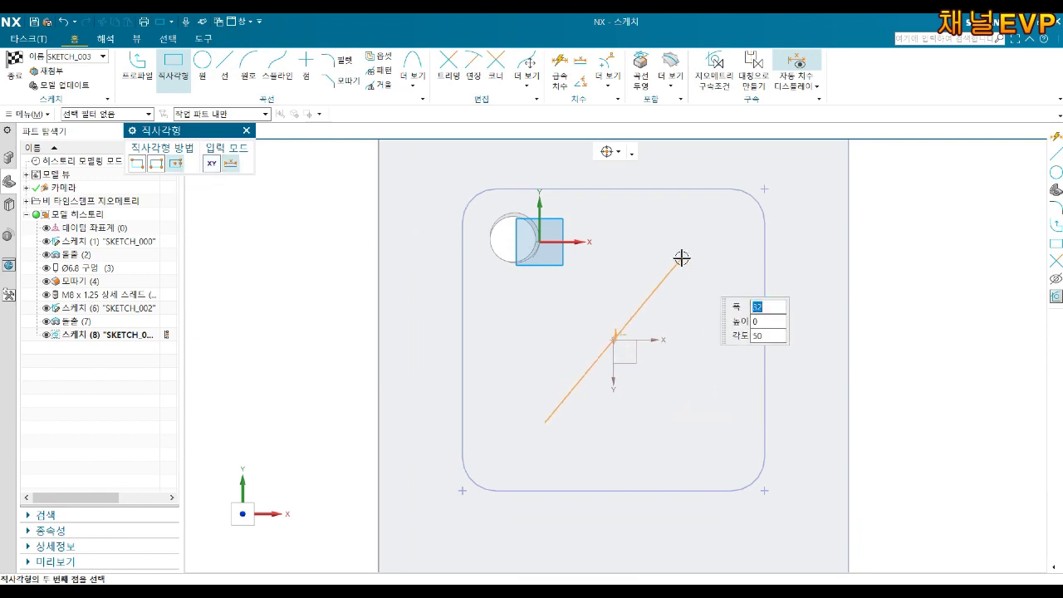
pyautogui.click(681, 258)
pyautogui.click(721, 367)
pyautogui.press('Escape')
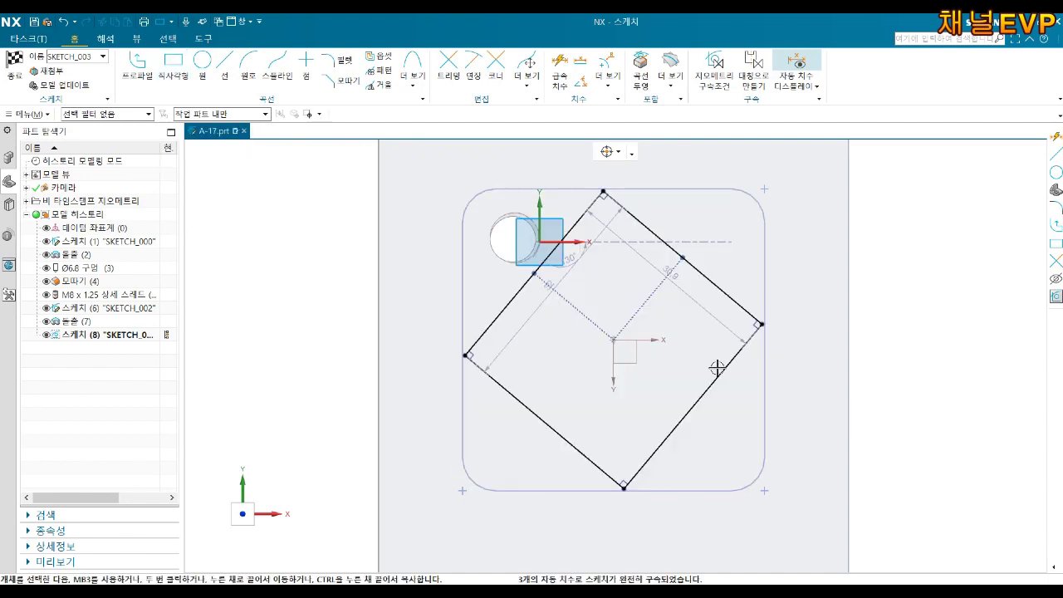
# Dimension both square sides to 30 mm and put its top corner on the vertical axis
pyautogui.press('d')
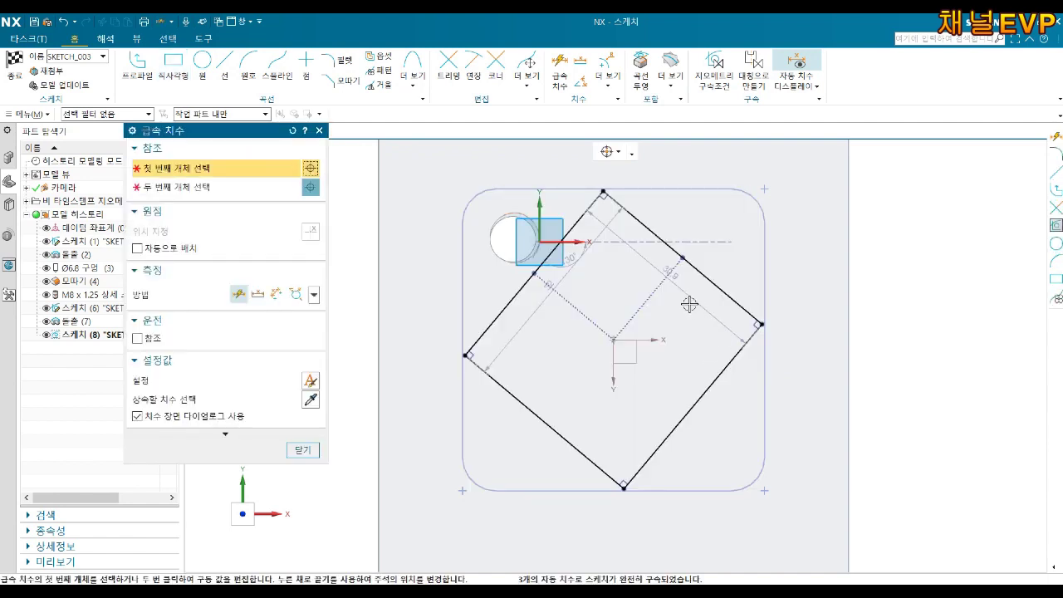
pyautogui.doubleClick(677, 278)
pyautogui.write('30')
pyautogui.press('Return')
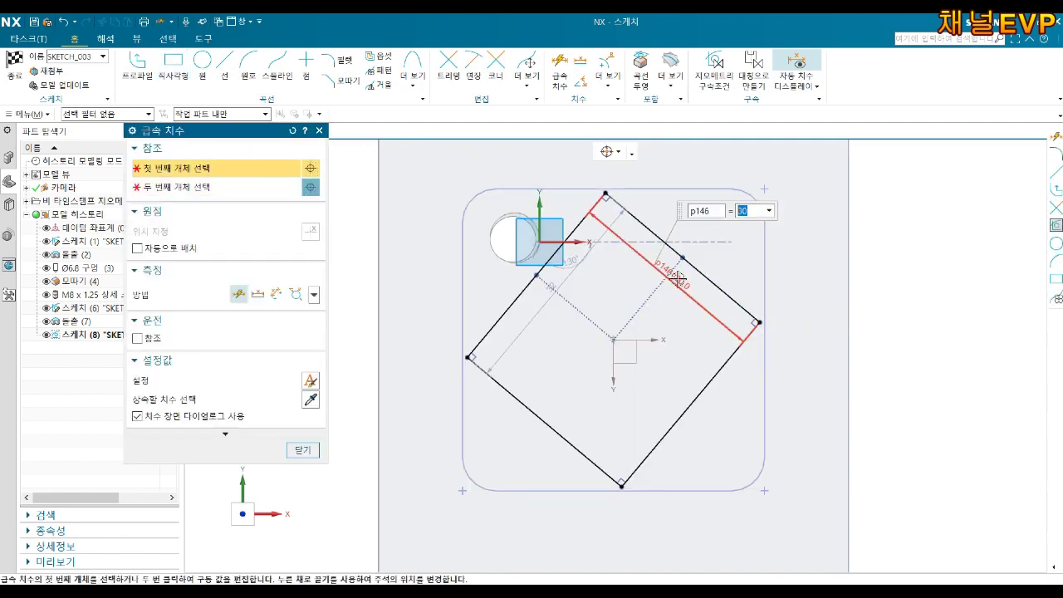
pyautogui.click(558, 283)
pyautogui.write('30')
pyautogui.press('Return')
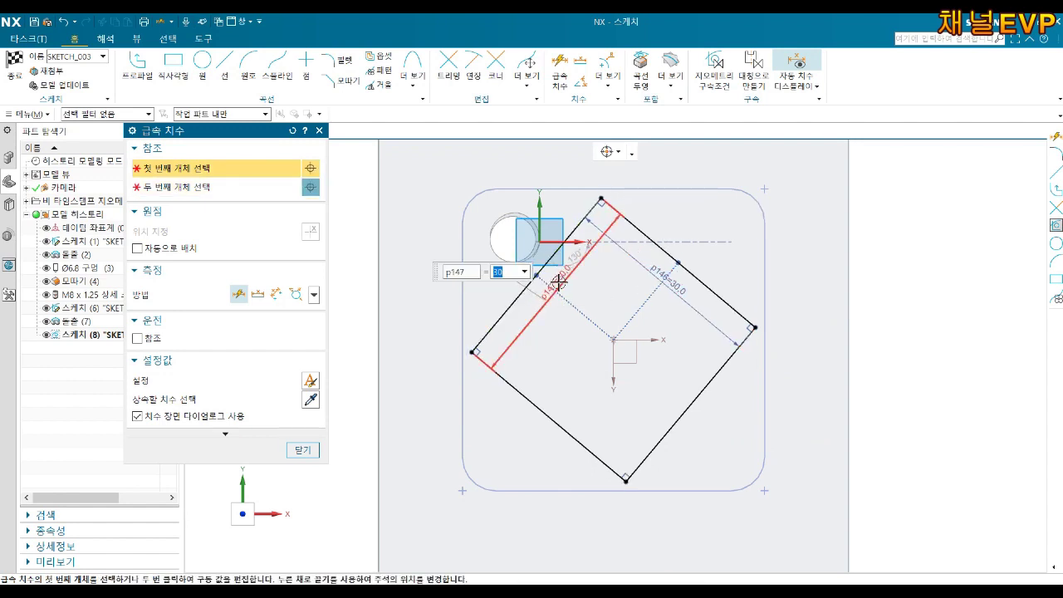
pyautogui.press('Escape')
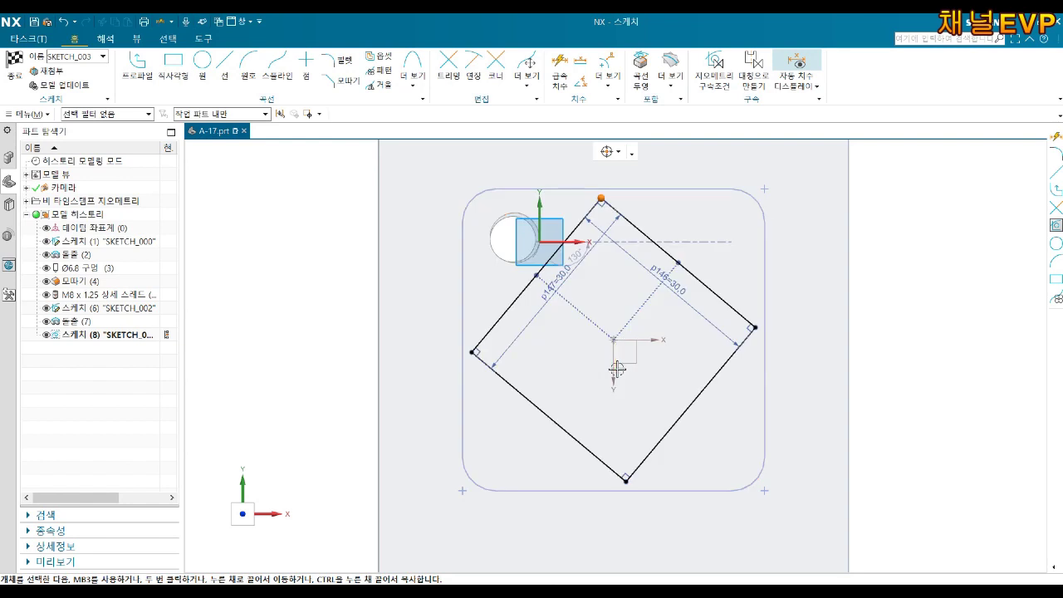
pyautogui.click(634, 351)
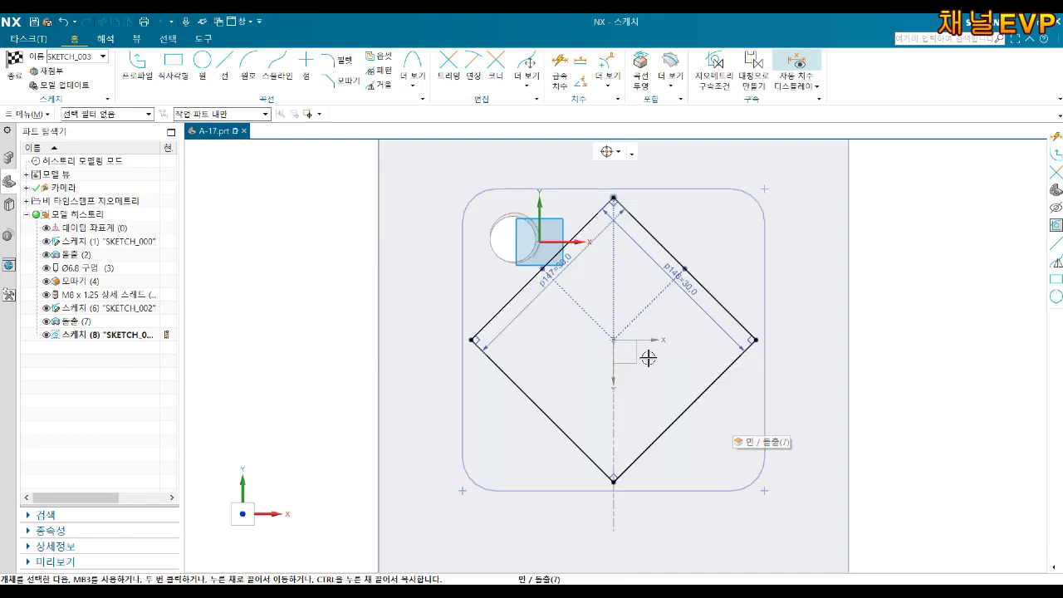
# Fillet all four diamond corners at radius 5 and finish the sketch
pyautogui.press('f')
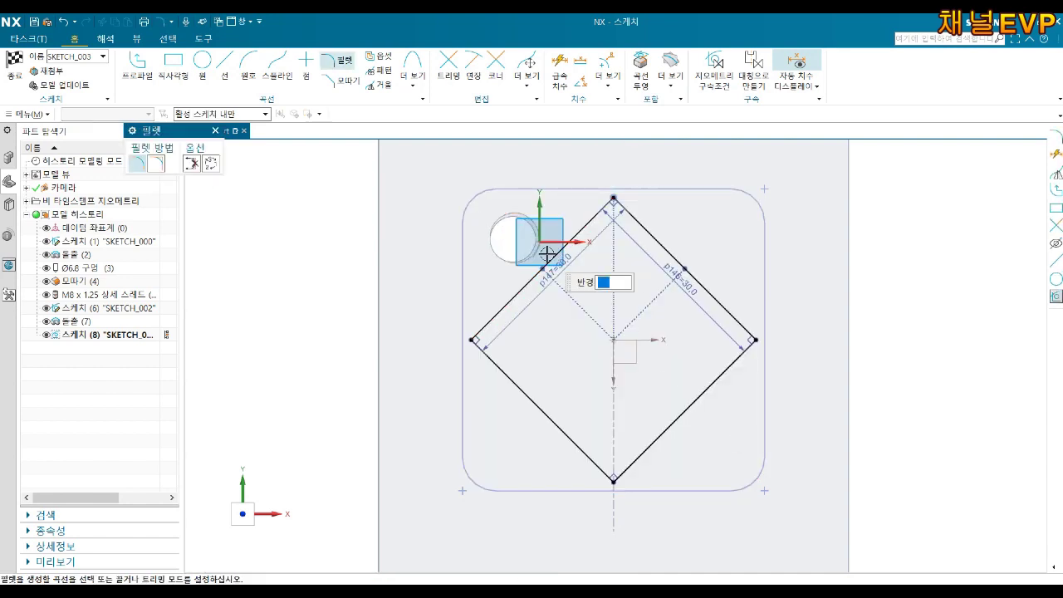
pyautogui.click(597, 218)
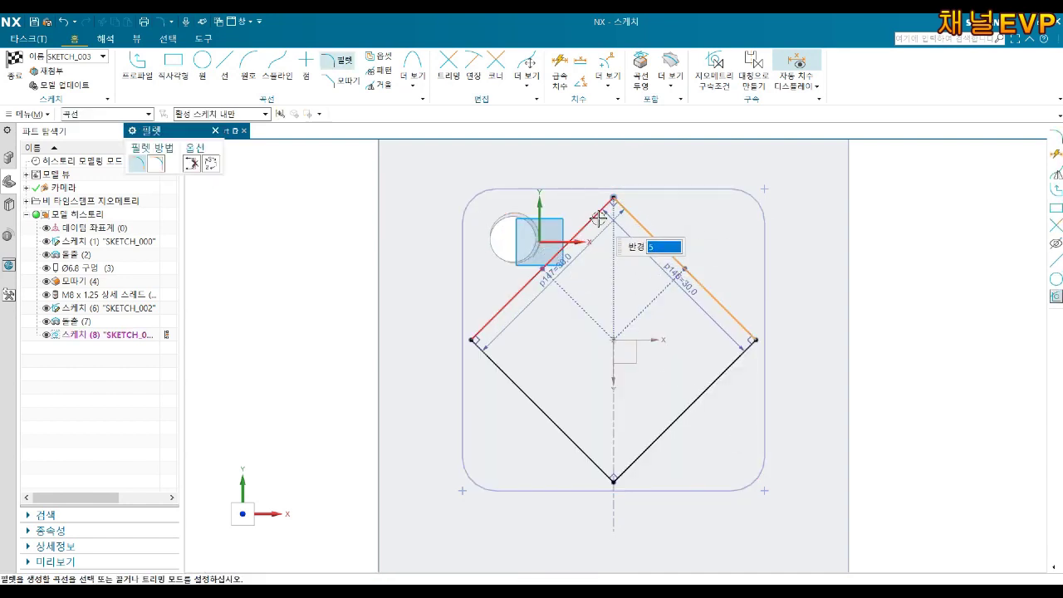
pyautogui.click(596, 218)
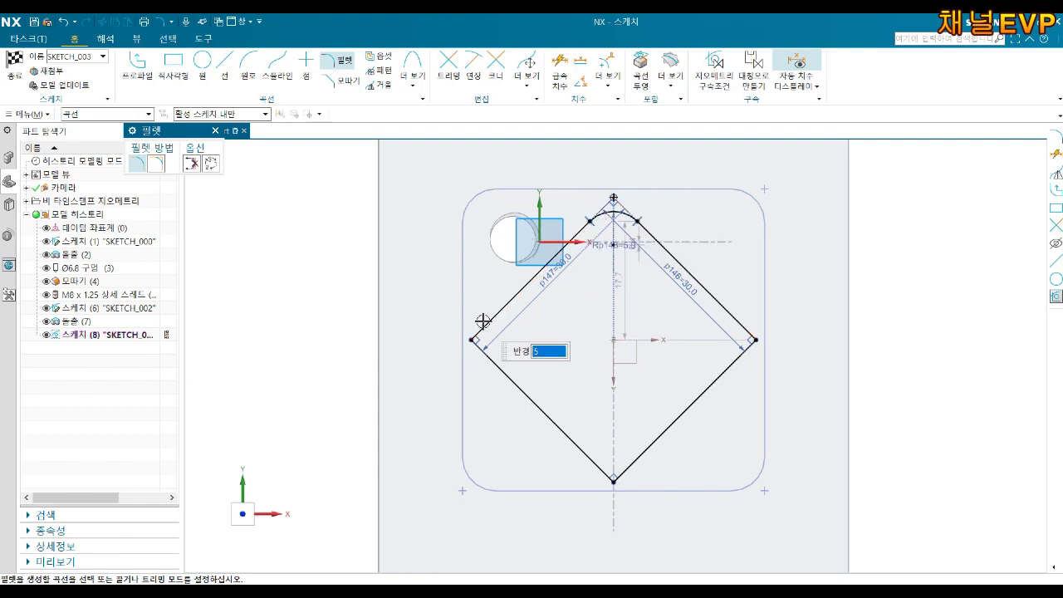
pyautogui.click(497, 364)
pyautogui.click(594, 465)
pyautogui.click(650, 443)
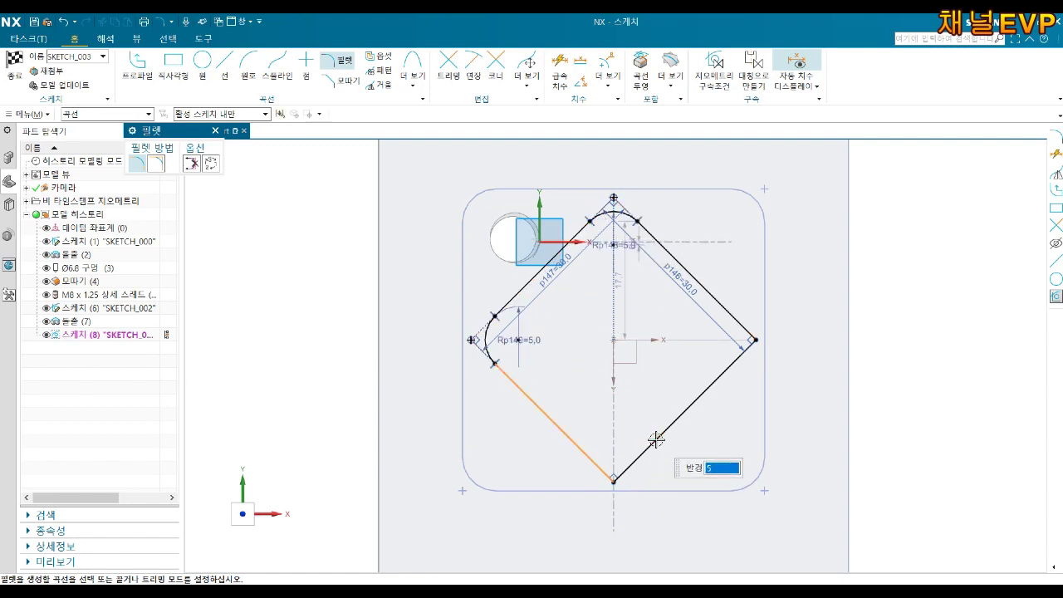
pyautogui.click(722, 380)
pyautogui.click(724, 325)
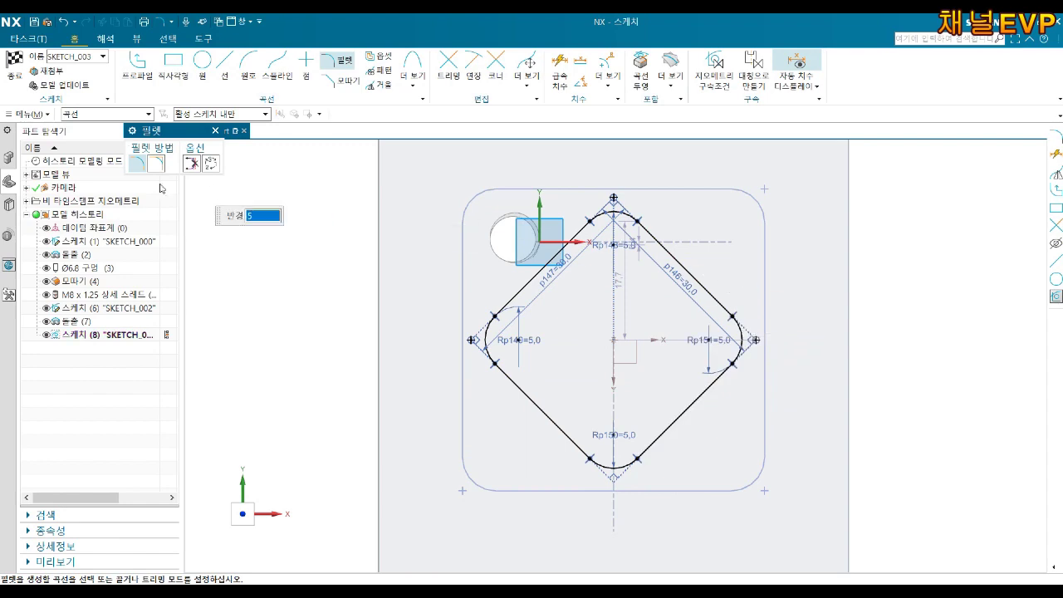
pyautogui.click(13, 68)
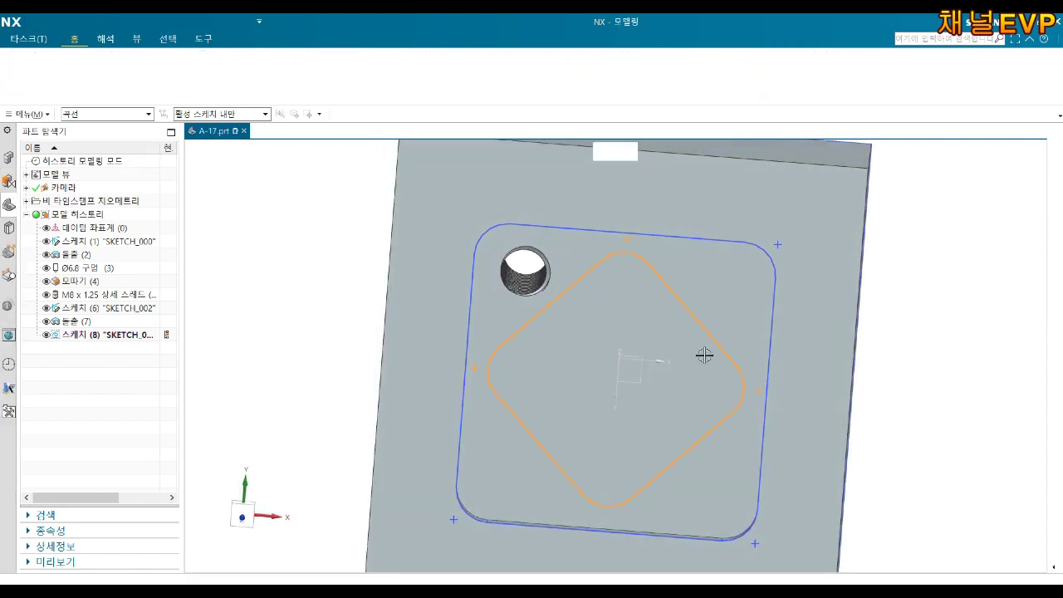
# Extrude SKETCH_003 as a subtraction, cutting the rounded 30 × 30 diamond 3 mm deeper into the pocket floor
pyautogui.moveTo(703, 357)
pyautogui.mouseDown(button='middle')
pyautogui.moveTo(684, 290)
pyautogui.moveTo(677, 302)
pyautogui.mouseUp(button='middle')
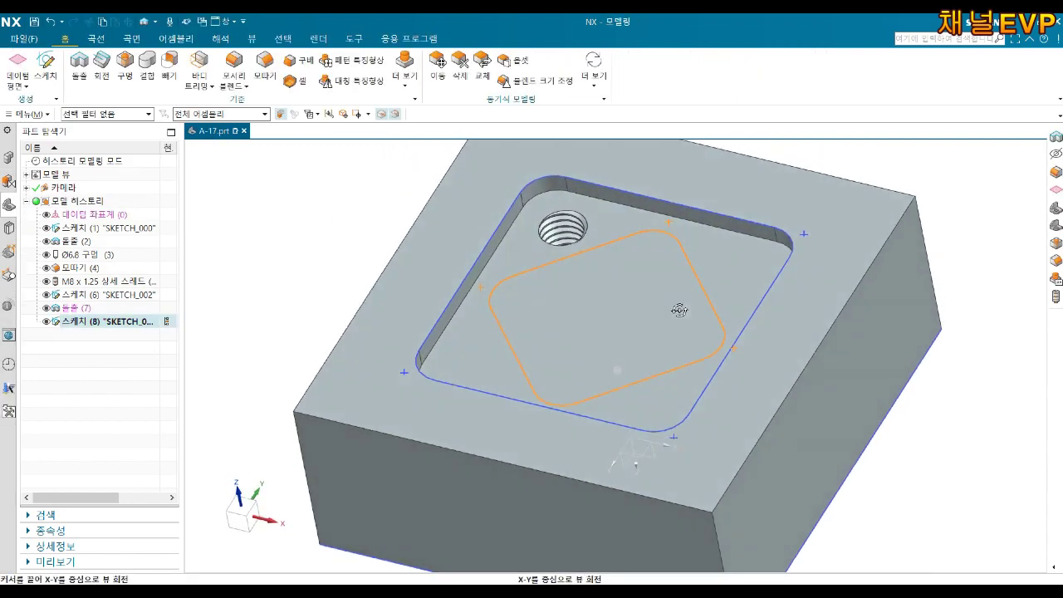
pyautogui.click(78, 65)
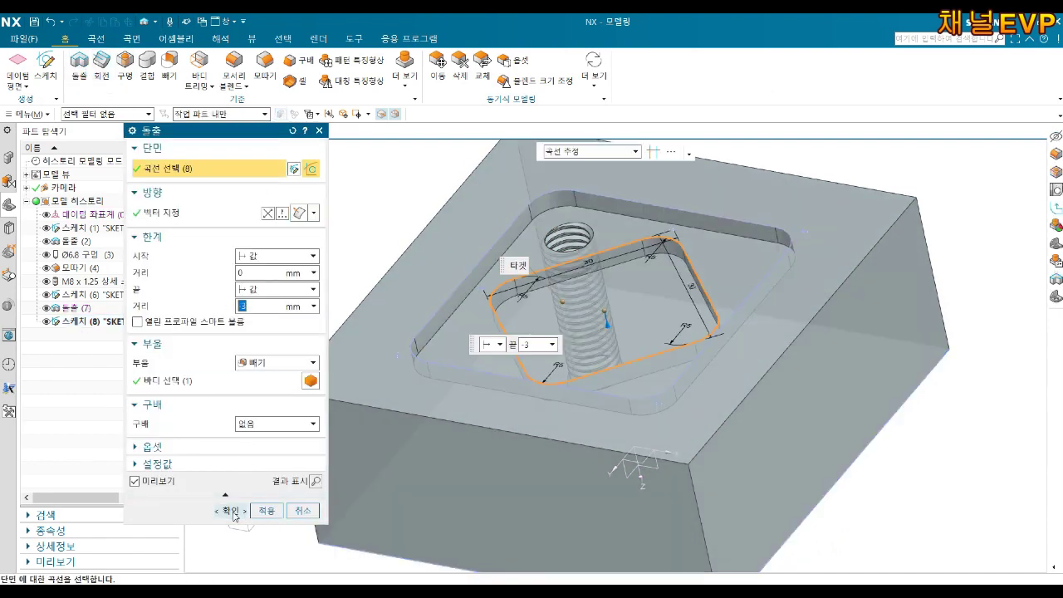
pyautogui.click(233, 510)
pyautogui.moveTo(285, 482); pyautogui.dragTo(612, 373, button='middle')
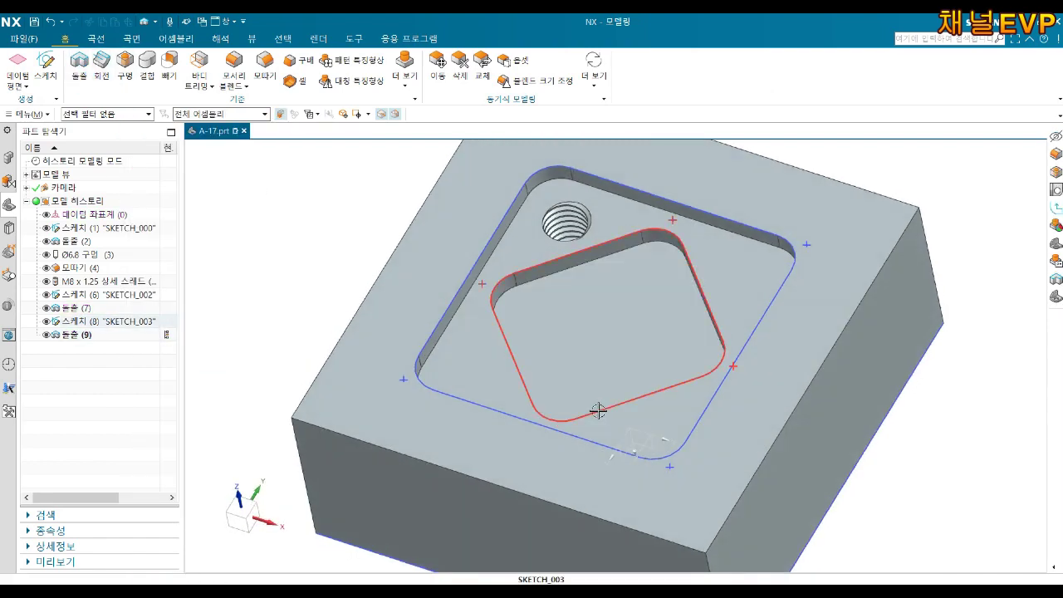
pyautogui.moveTo(596, 414); pyautogui.dragTo(610, 409, button='middle')
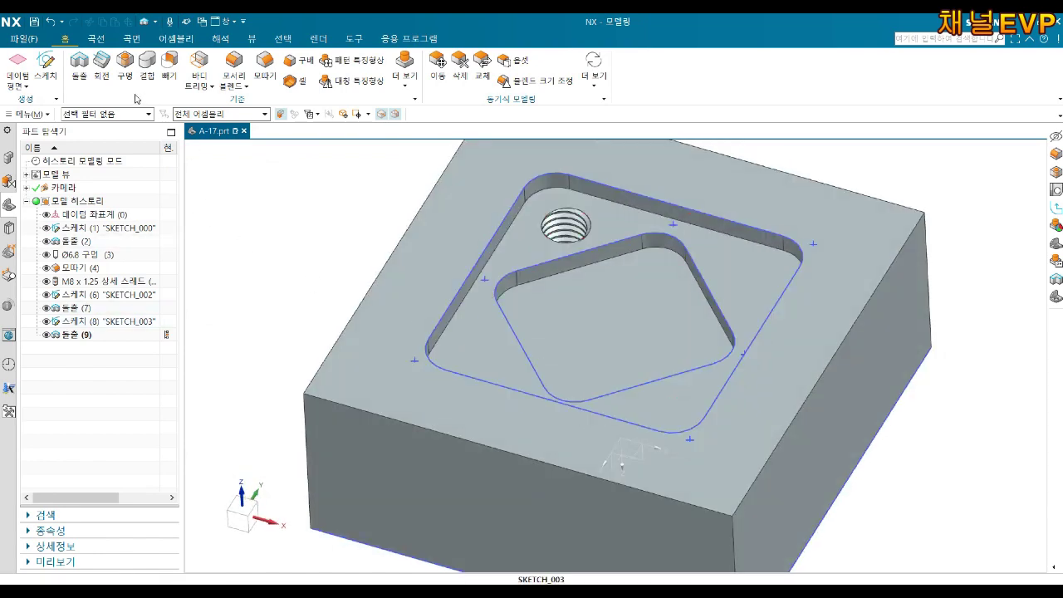
# Start a sketch on the block's top face and draw a circle centred at the origin
pyautogui.click(44, 73)
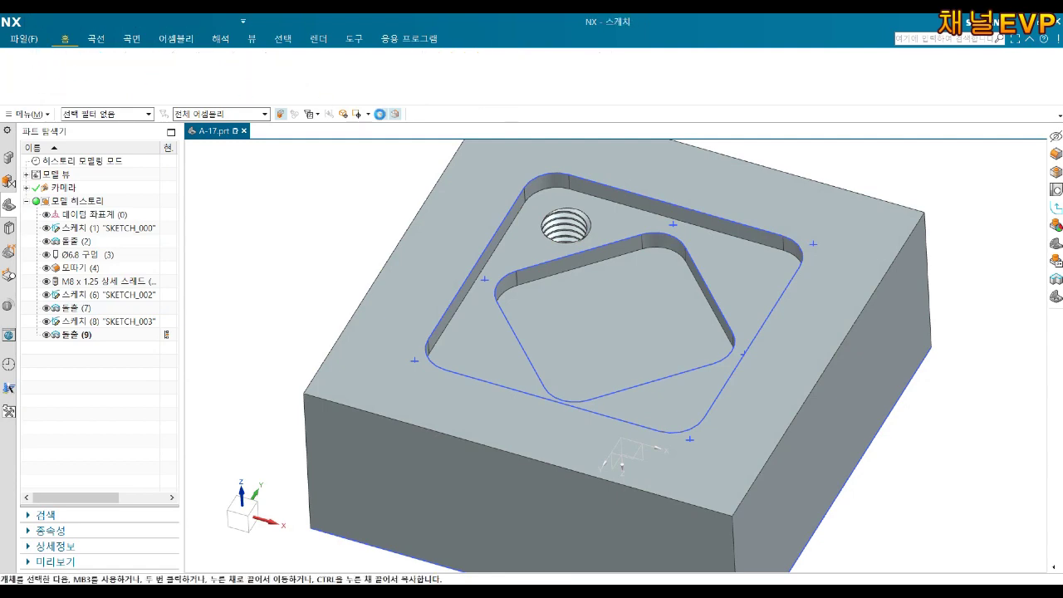
pyautogui.click(441, 253)
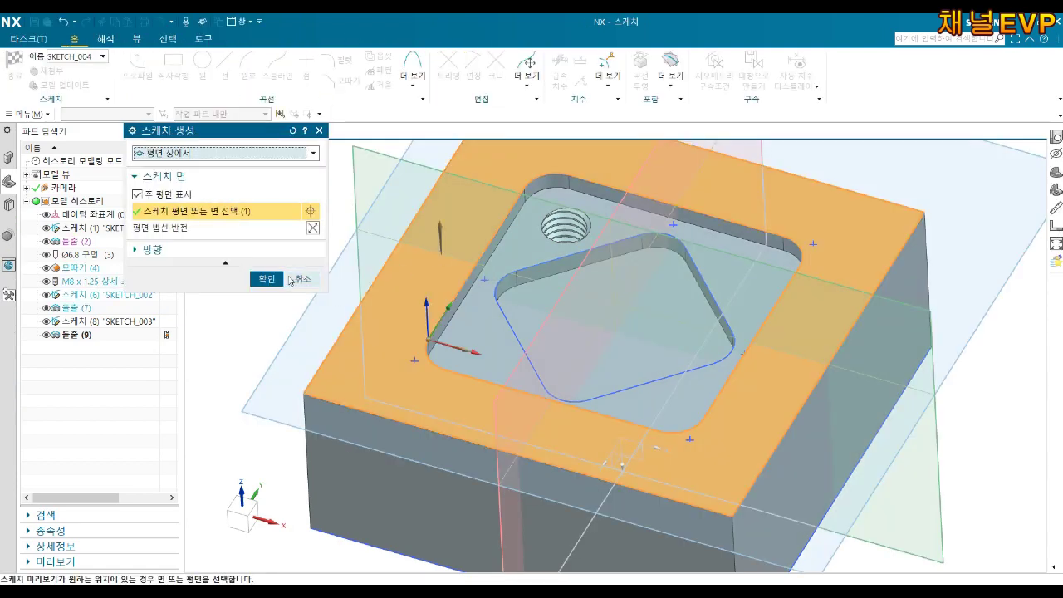
pyautogui.click(267, 279)
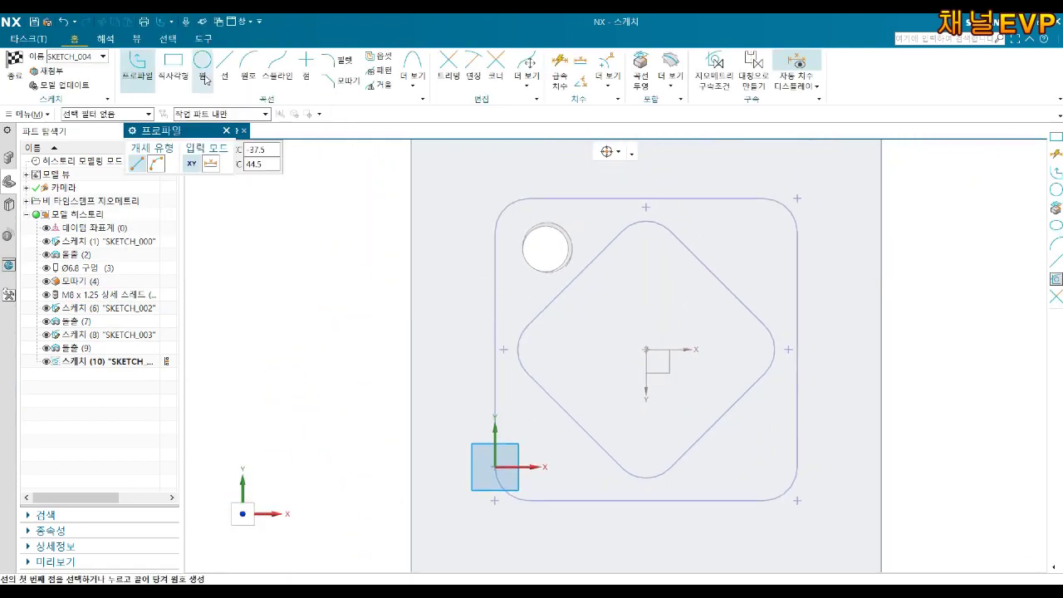
pyautogui.click(205, 74)
pyautogui.click(646, 349)
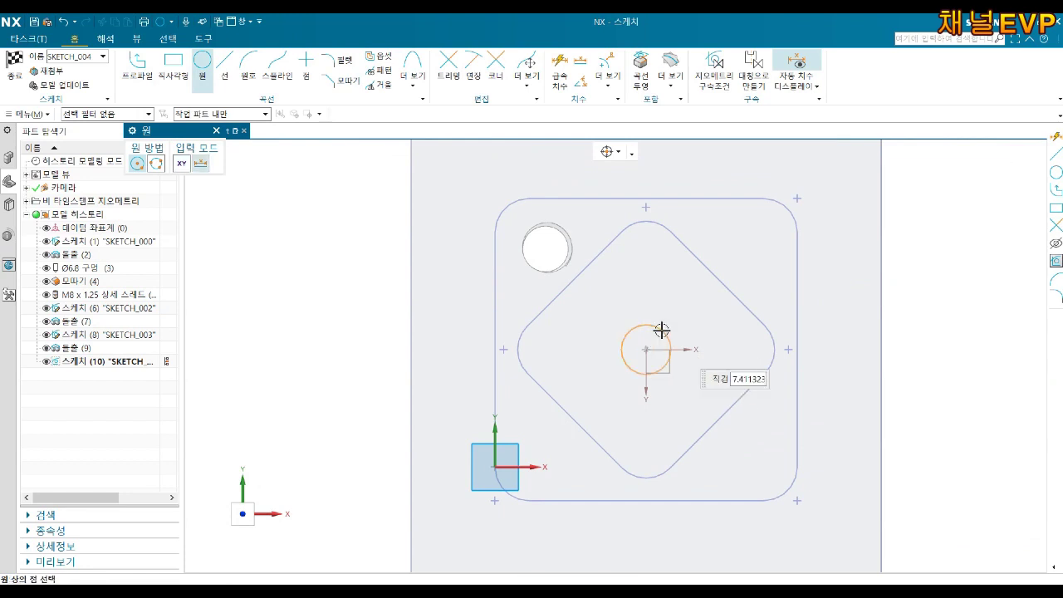
pyautogui.click(683, 287)
pyautogui.press('Escape')
# Set the circle's diameter dimension to 15 mm and finish the sketch
pyautogui.doubleClick(649, 315)
pyautogui.write('15')
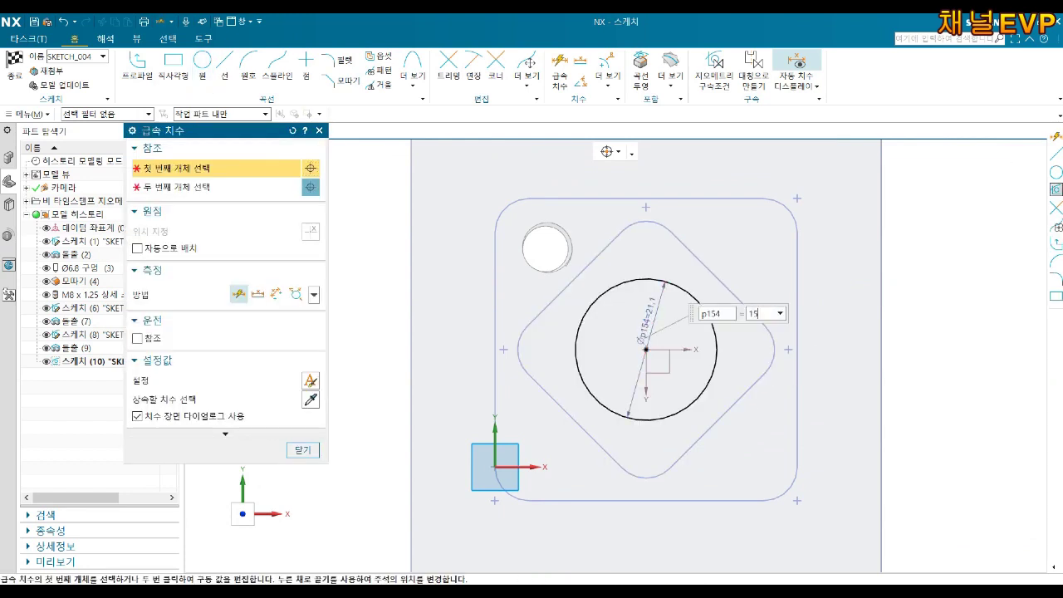
pyautogui.press('Return')
pyautogui.click(302, 452)
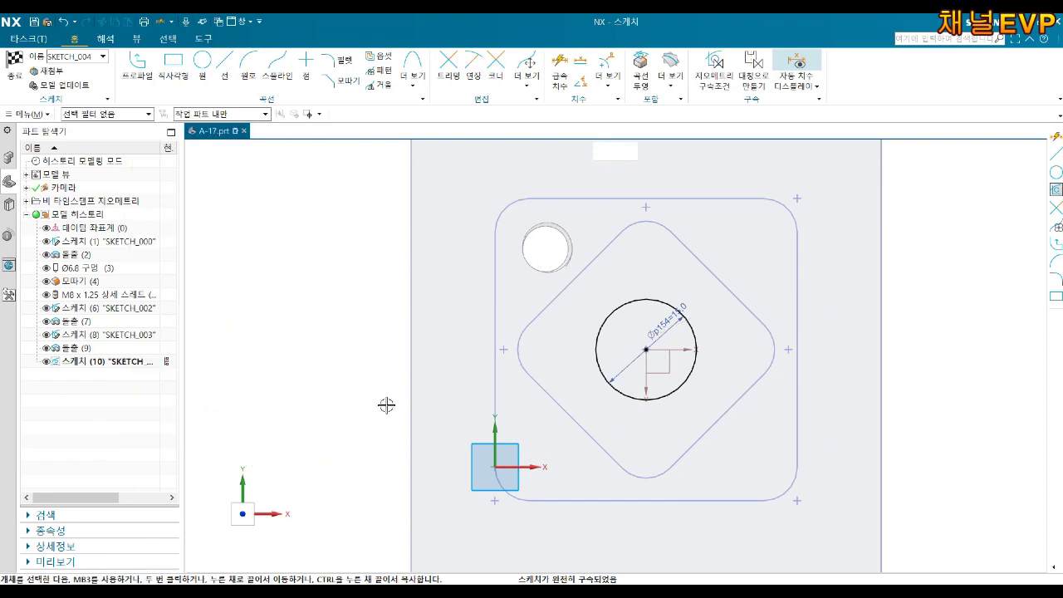
pyautogui.moveTo(709, 360); pyautogui.dragTo(698, 310, button='middle')
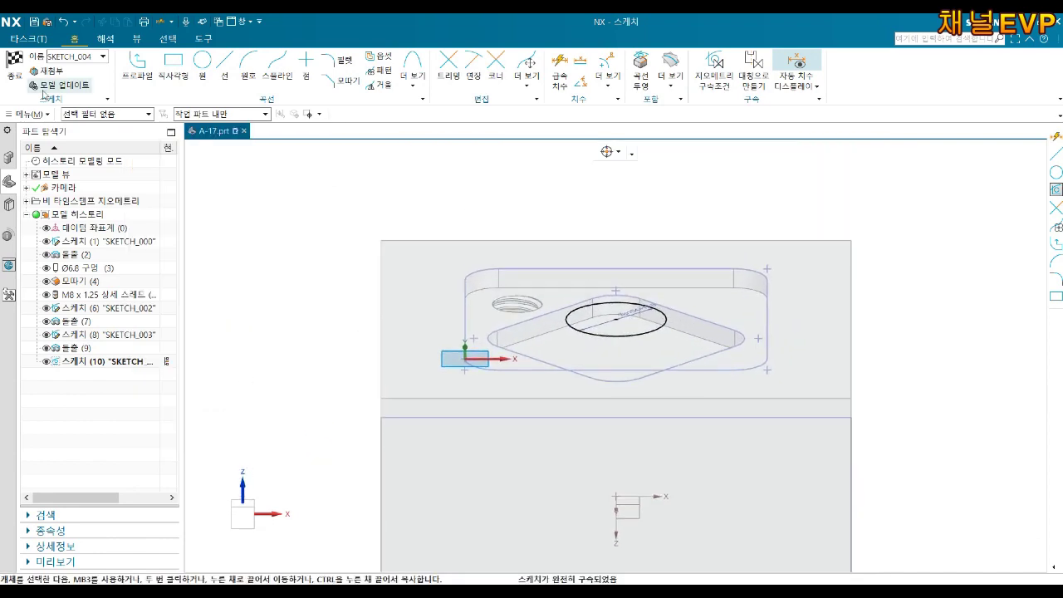
pyautogui.click(14, 64)
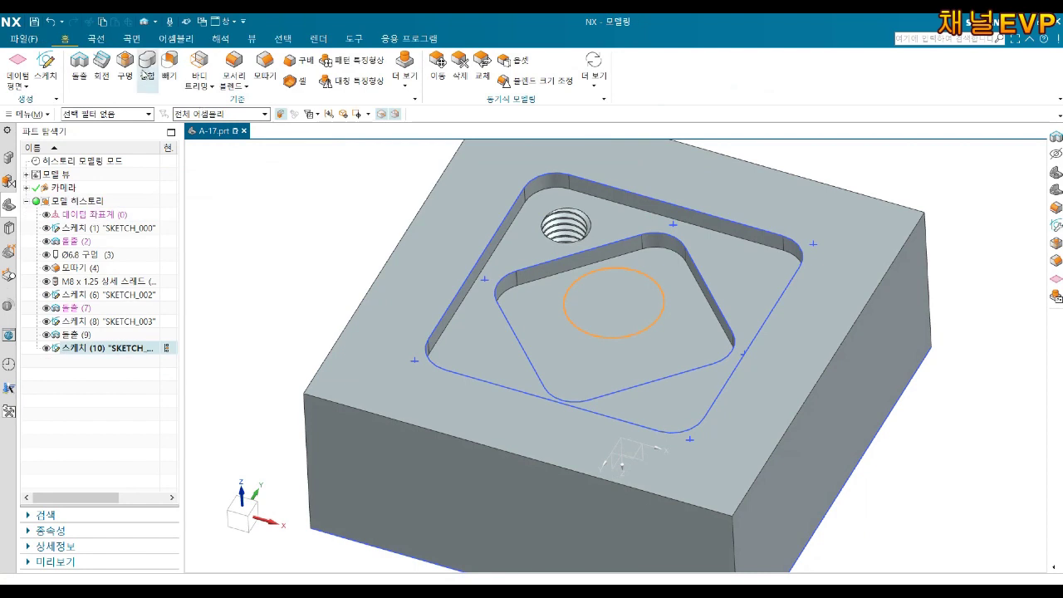
pyautogui.click(79, 63)
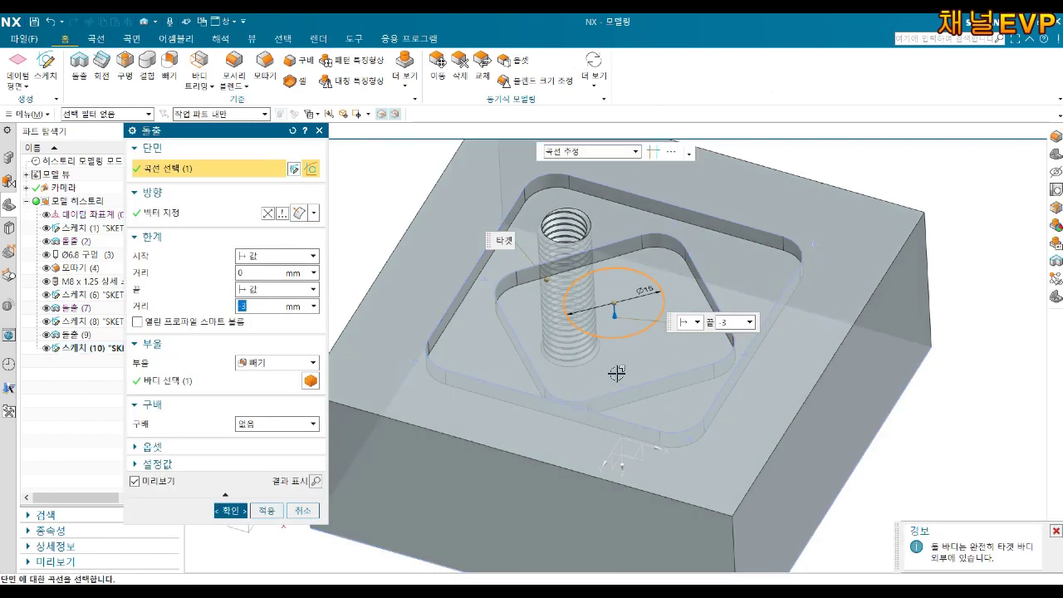
# Set the circle extrusion to Boolean Unite with an end distance of -6 mm
pyautogui.click(257, 367)
pyautogui.click(259, 390)
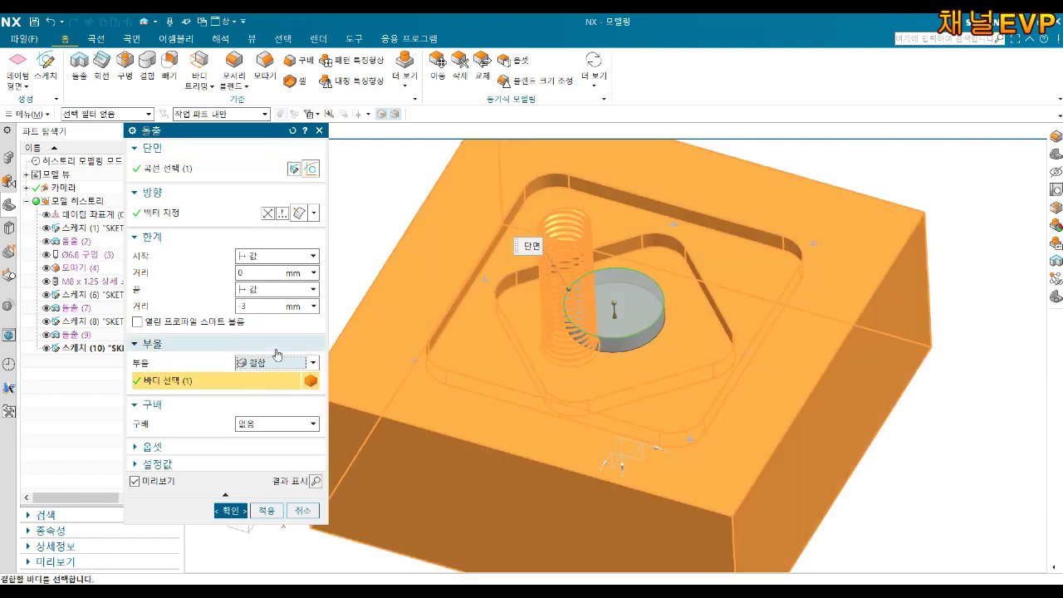
pyautogui.click(258, 307)
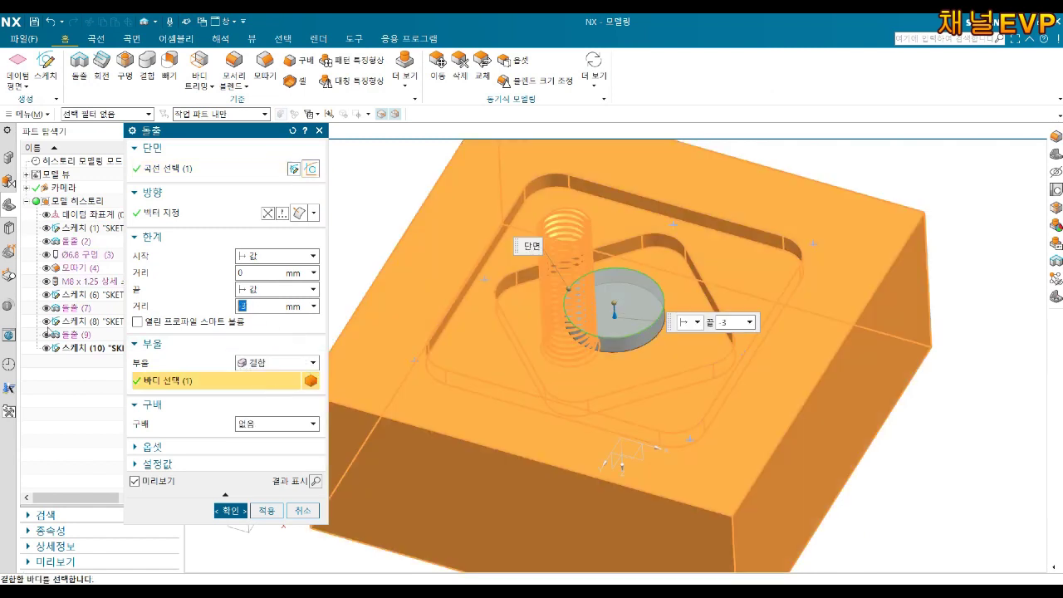
pyautogui.write('6')
pyautogui.press('Return')
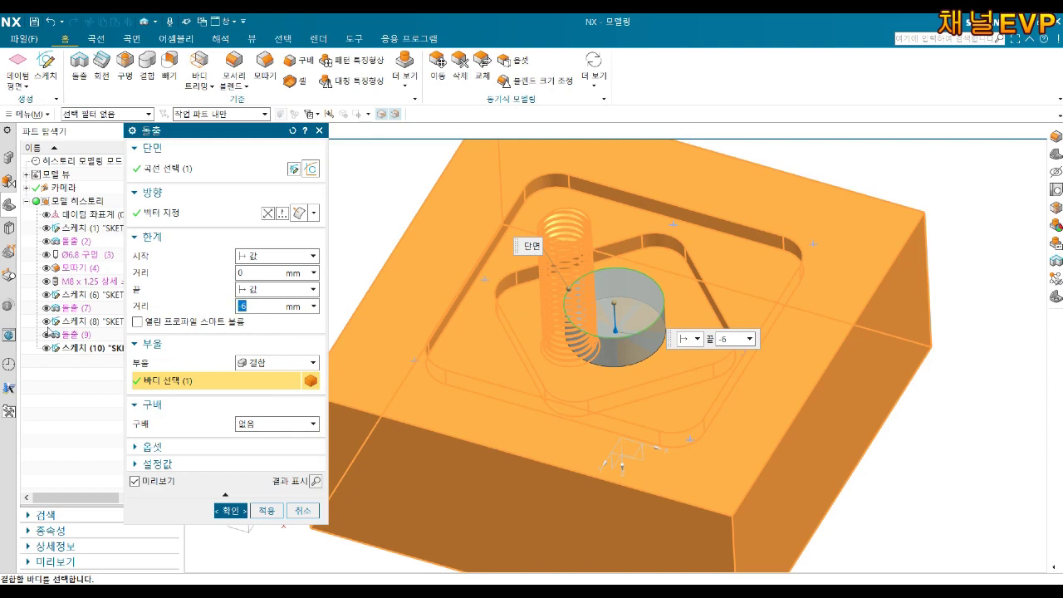
# Add a 20° draft from the start limit to taper the boss
pyautogui.click(249, 426)
pyautogui.click(258, 450)
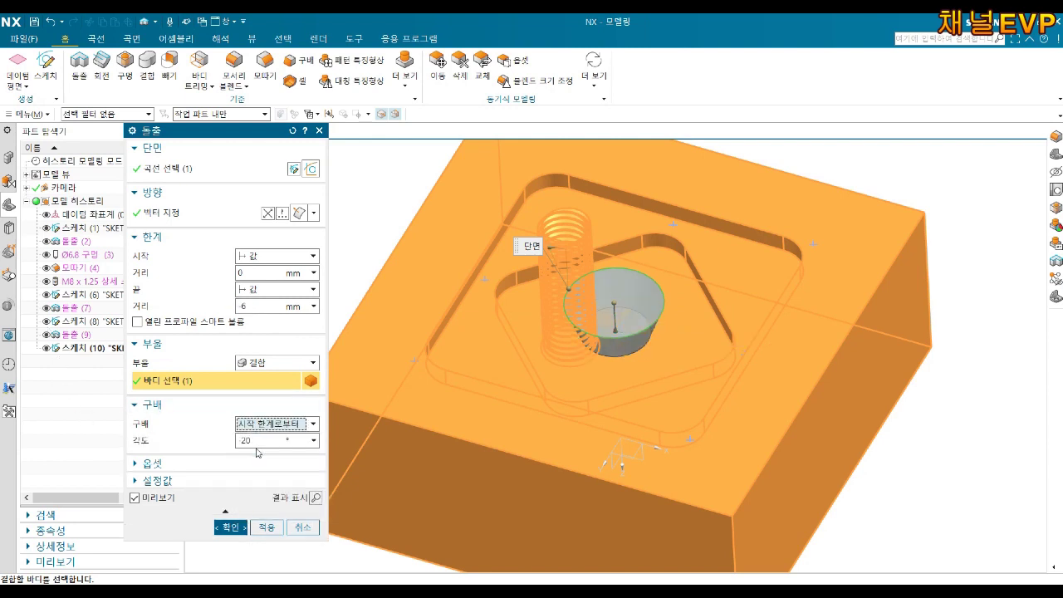
pyautogui.click(258, 445)
pyautogui.write('0')
pyautogui.press('Return')
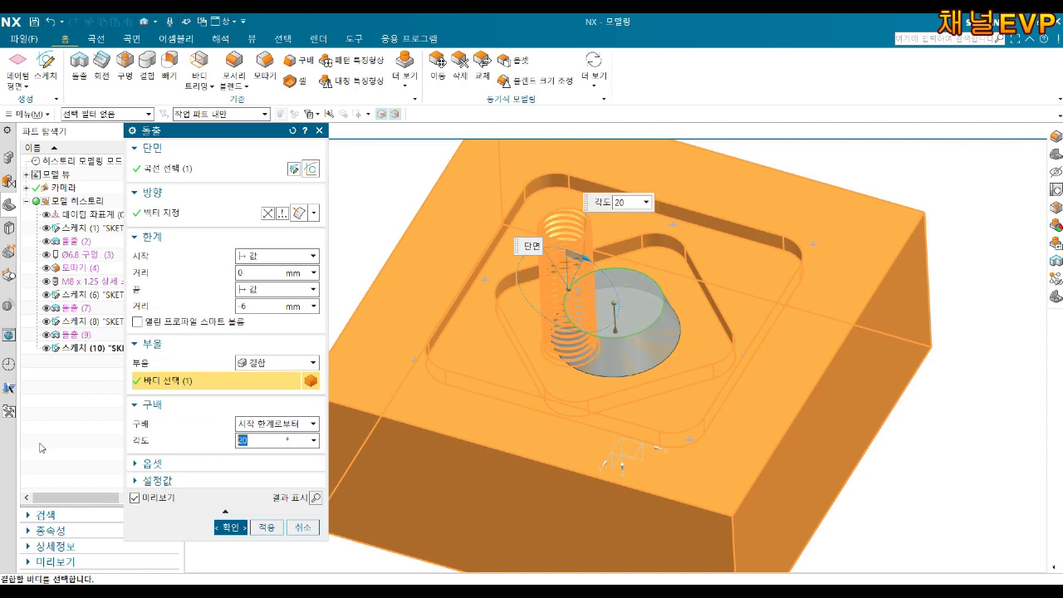
# Create the tapered boss extrusion, Extrude (11), and reset the view
pyautogui.click(230, 527)
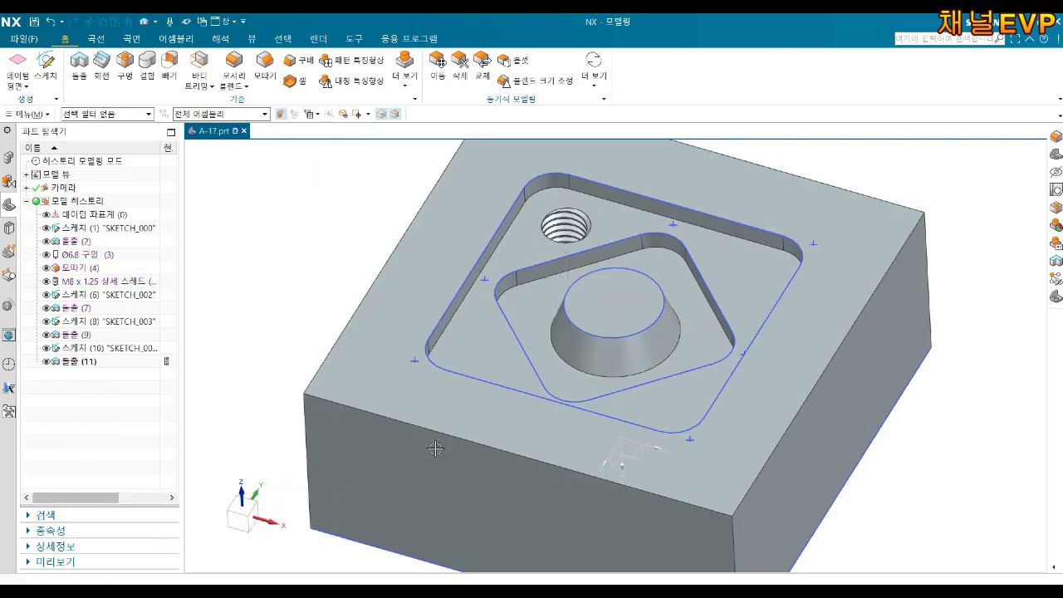
pyautogui.moveTo(686, 351)
pyautogui.mouseDown(button='middle')
pyautogui.moveTo(680, 388)
pyautogui.moveTo(679, 366)
pyautogui.mouseUp(button='middle')
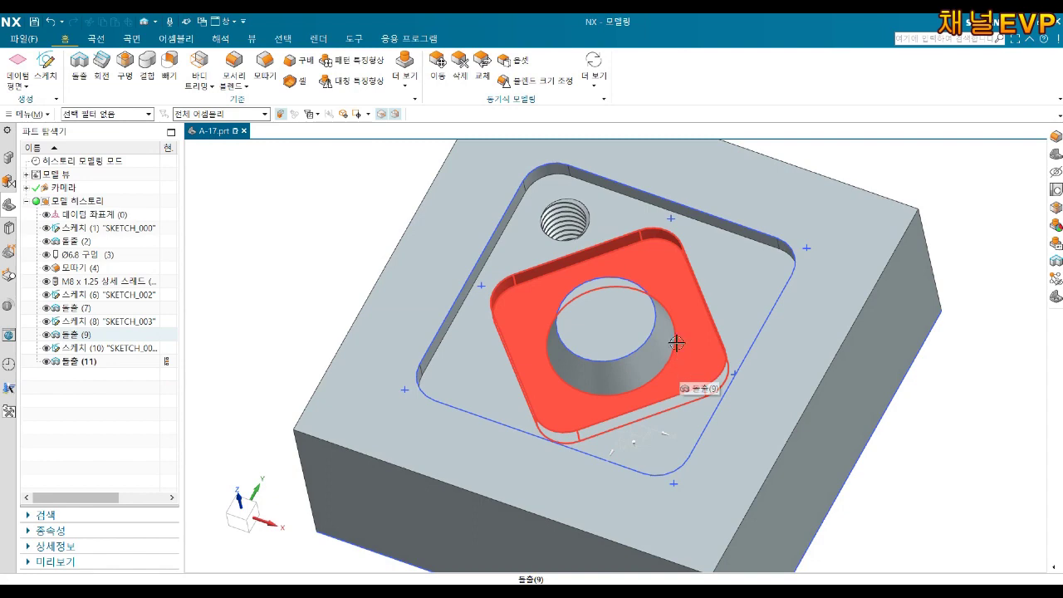
pyautogui.press('Home')
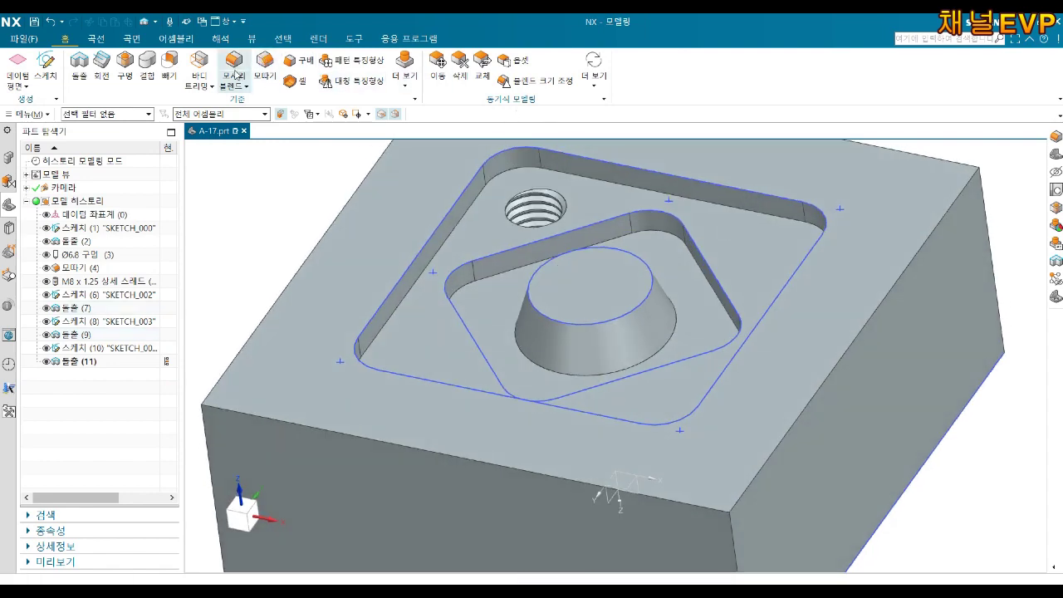
# Select the square pocket, diamond pocket and boss base edges for a 3 mm edge blend
pyautogui.click(235, 75)
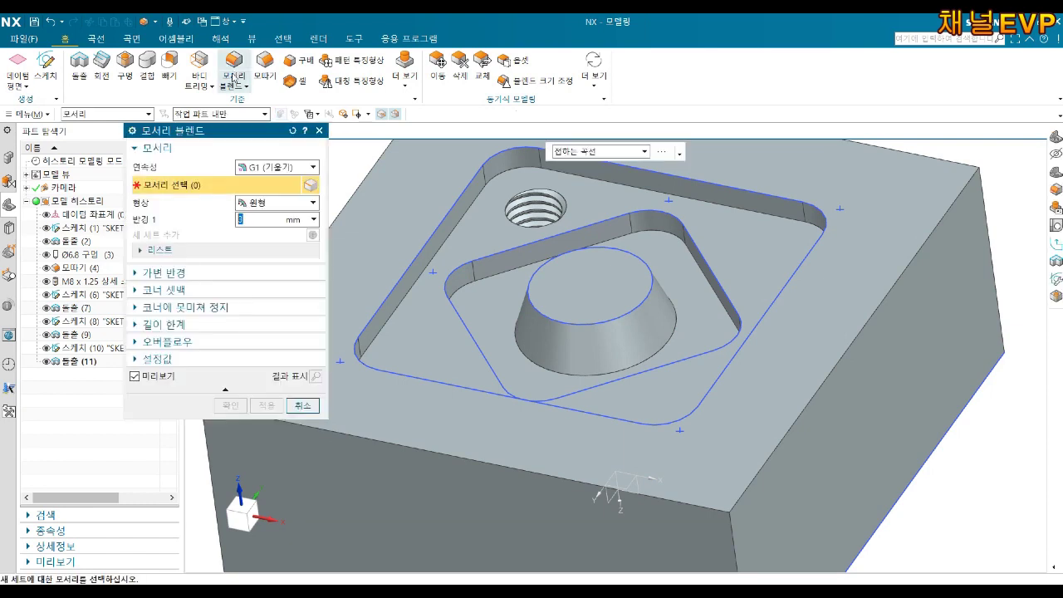
pyautogui.keyDown('shift'); pyautogui.moveTo(688, 311); pyautogui.dragTo(579, 256, button='middle'); pyautogui.keyUp('shift')
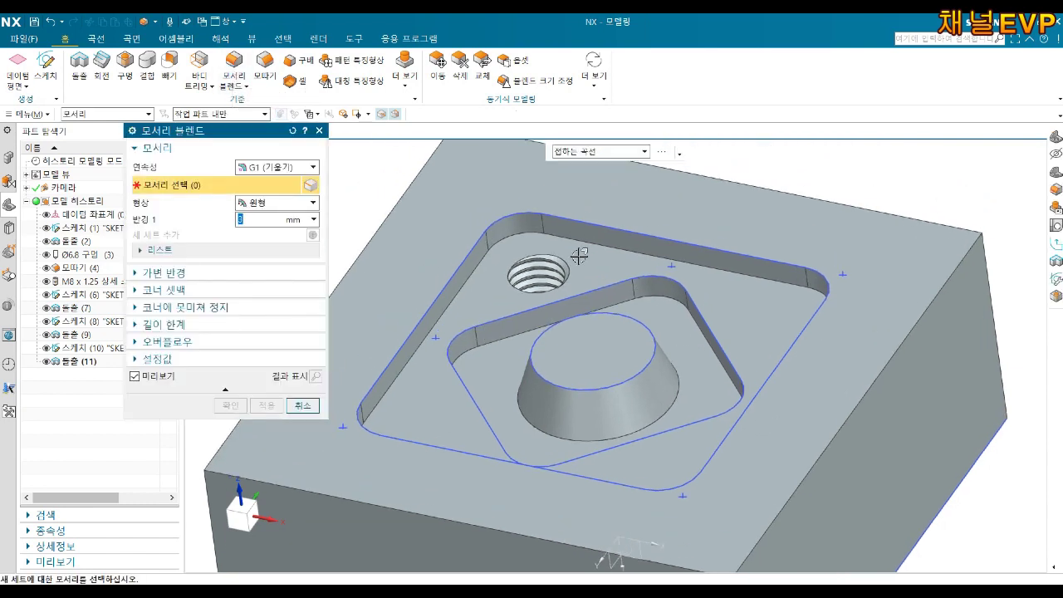
pyautogui.click(575, 237)
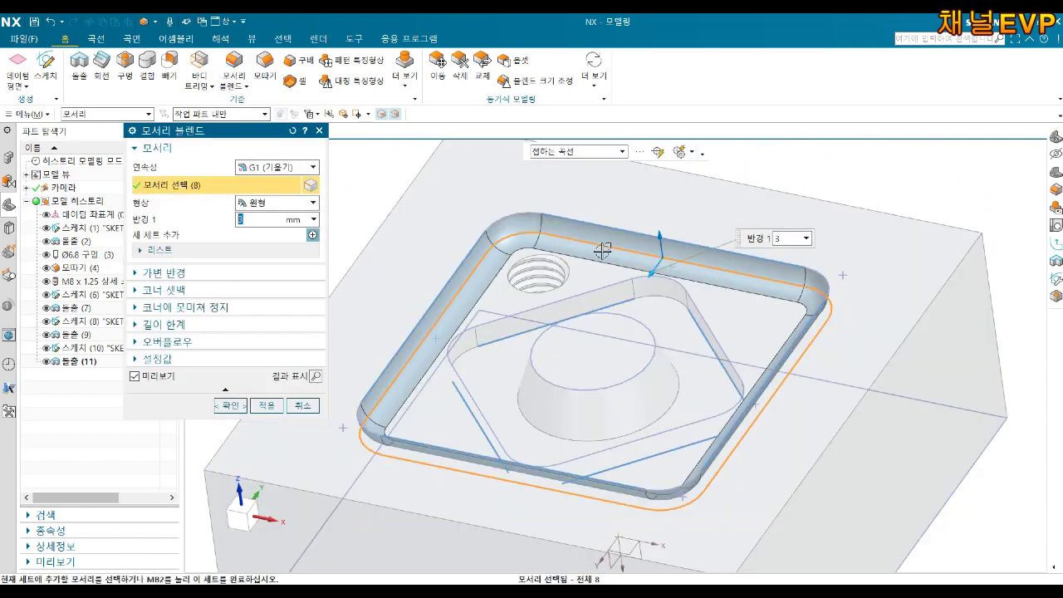
pyautogui.click(635, 291)
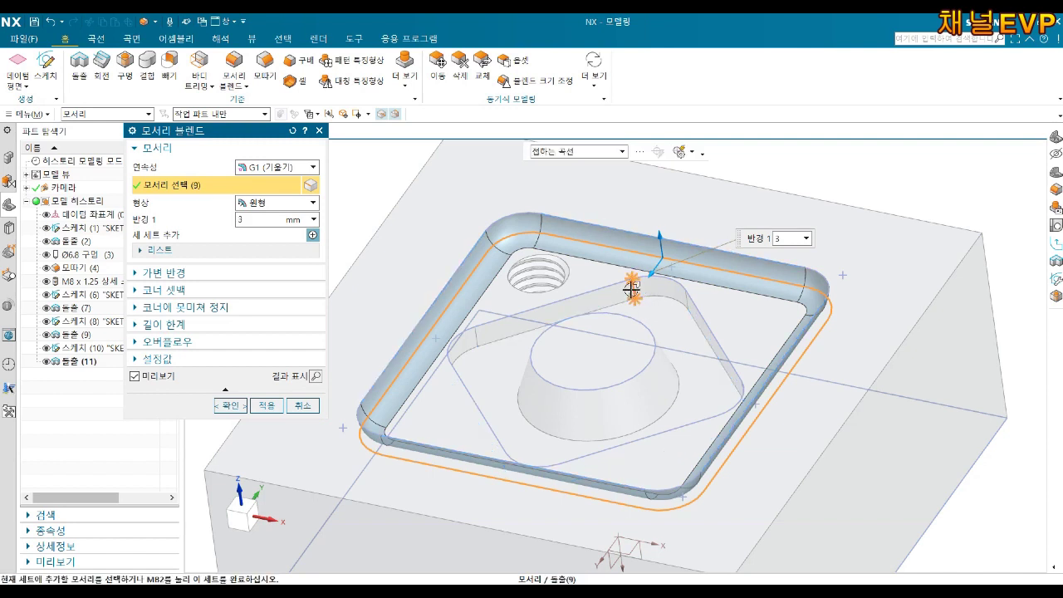
pyautogui.click(662, 331)
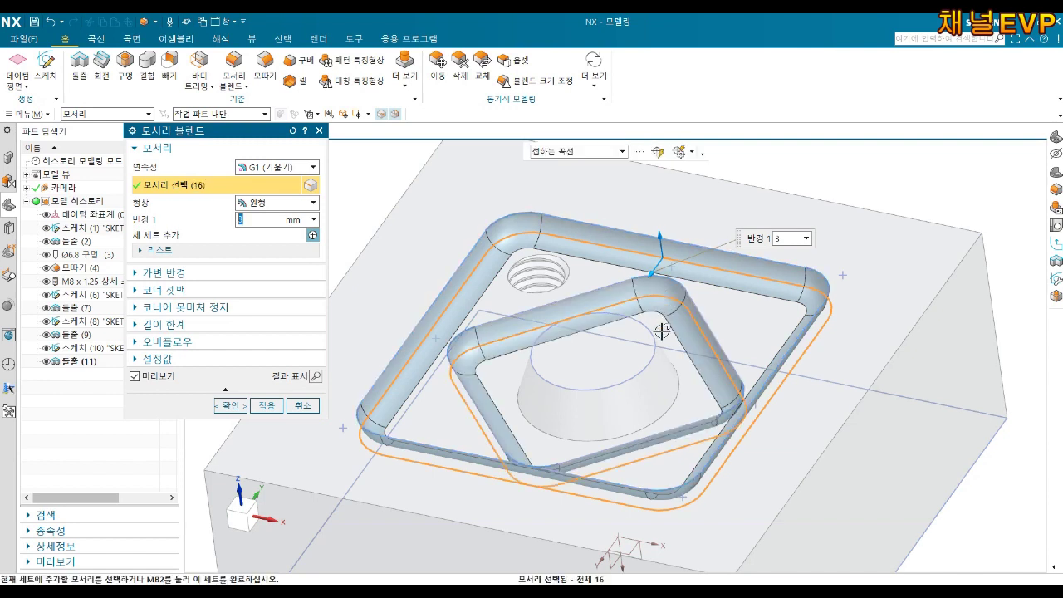
pyautogui.click(666, 399)
# Apply the 3 mm edge blends and show the whole block in isometric view
pyautogui.middleClick(668, 359)
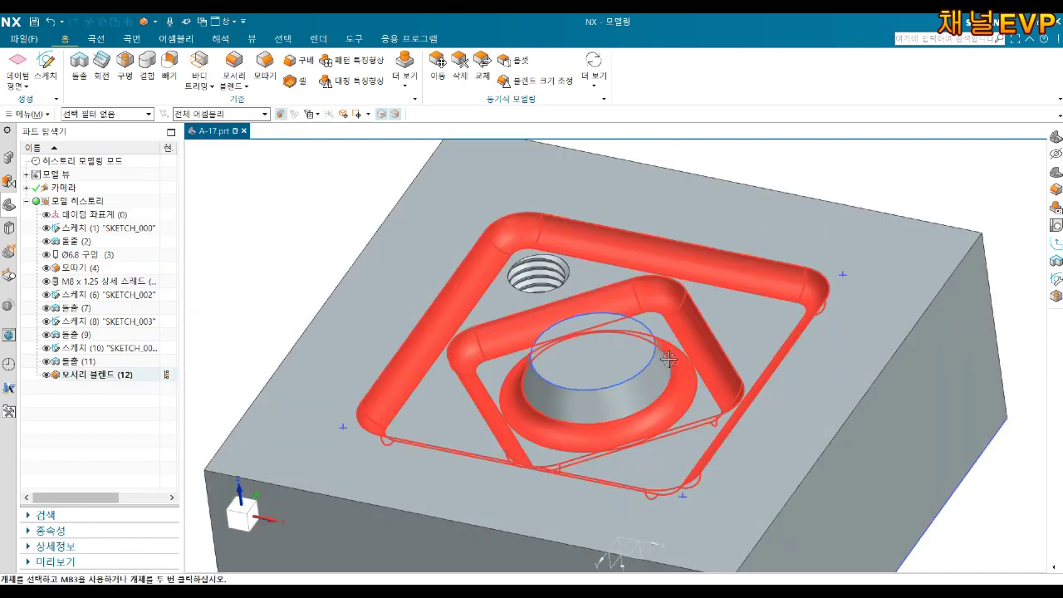
pyautogui.press('Home')
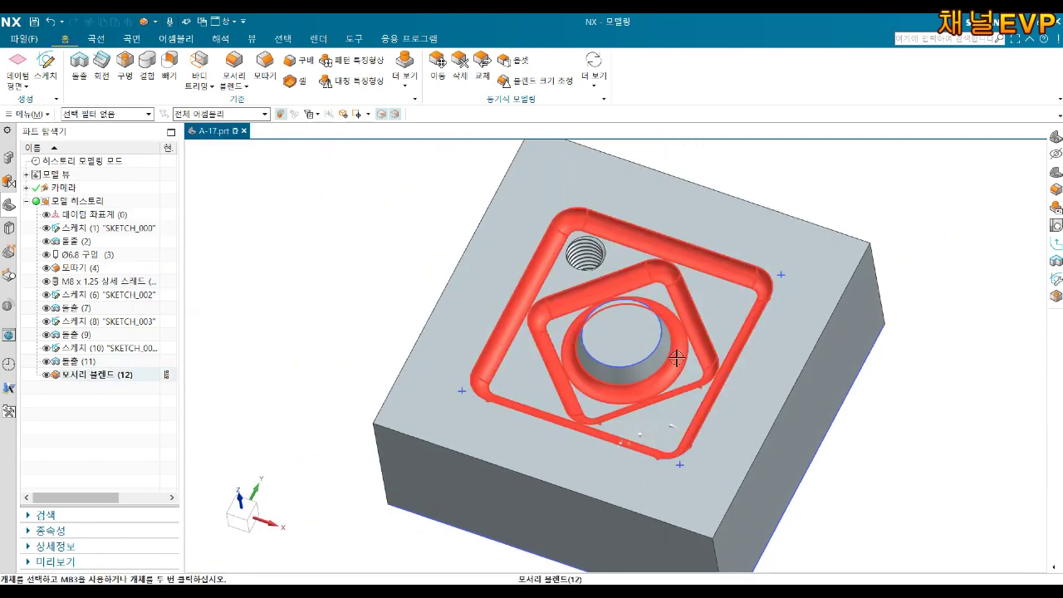
pyautogui.press('End')
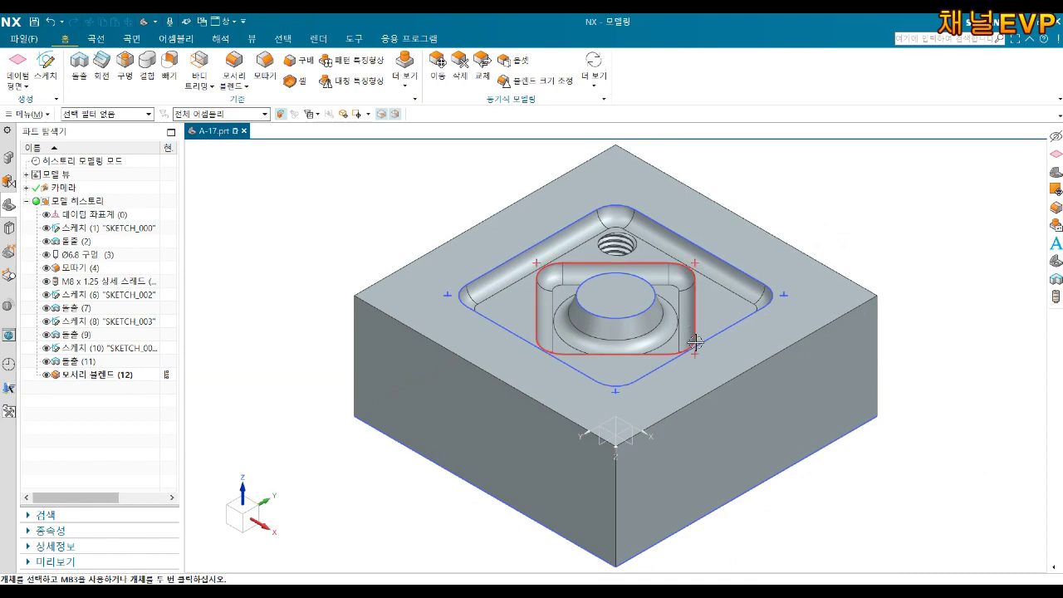
pyautogui.scroll(3, 673, 224)
# Hide SKETCH_002, SKETCH_003 and the Ø15 circle sketch in the Part Navigator
pyautogui.rightClick(640, 222)
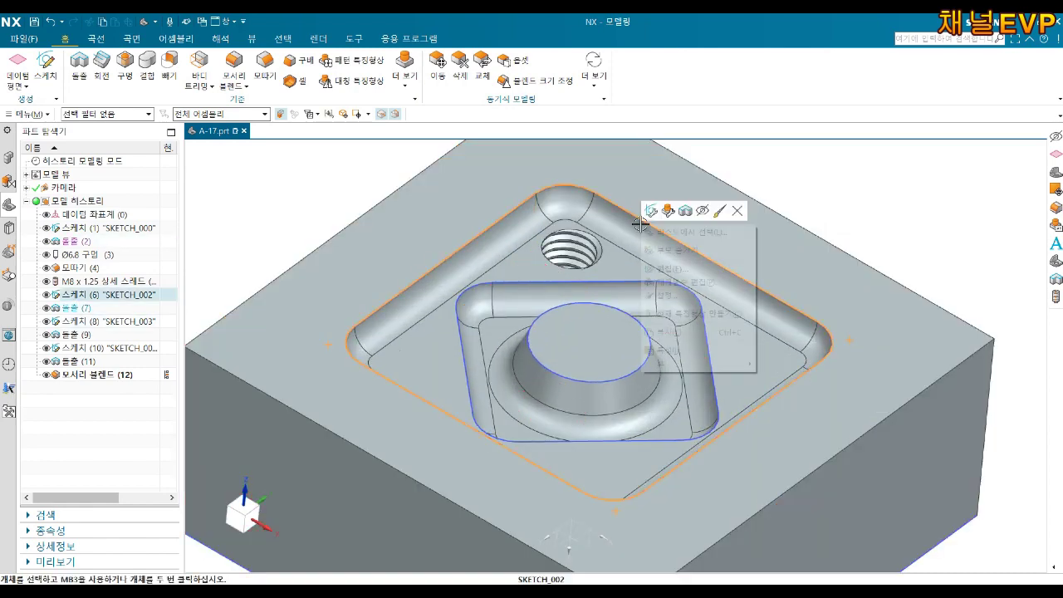
pyautogui.click(703, 211)
pyautogui.rightClick(658, 280)
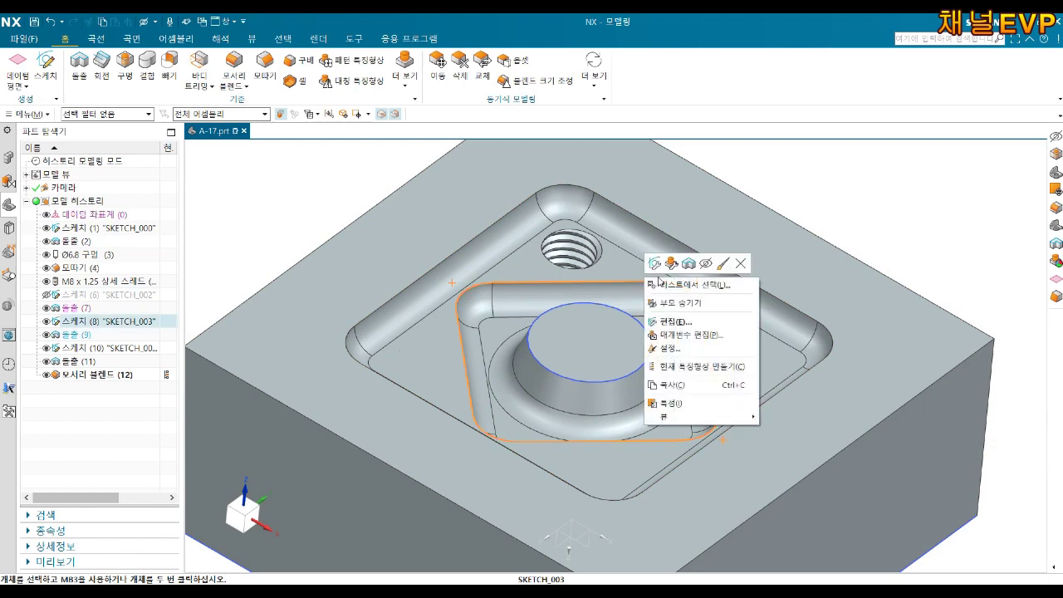
pyautogui.click(705, 264)
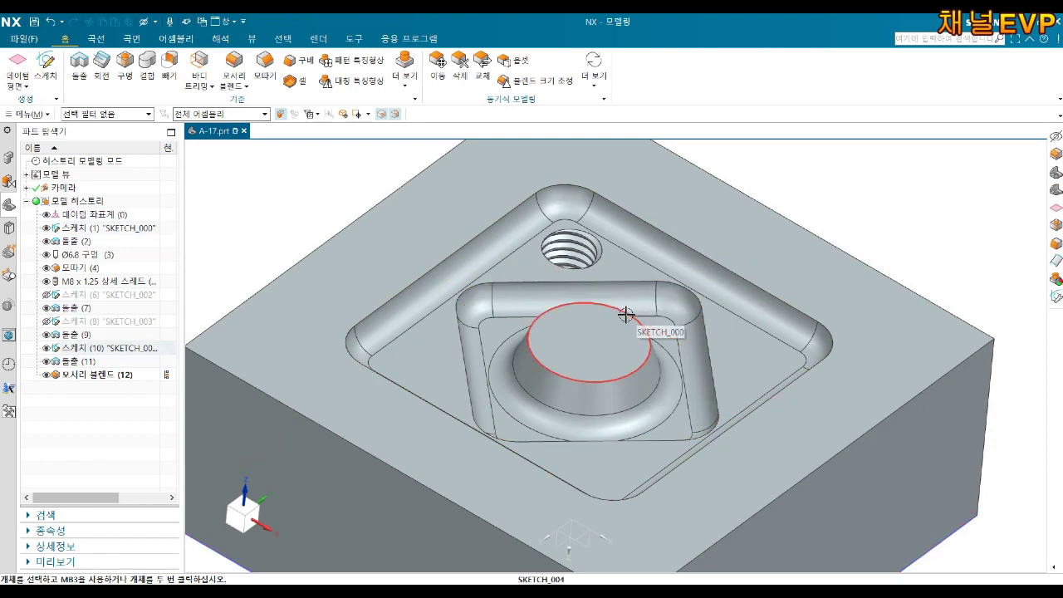
pyautogui.rightClick(627, 311)
pyautogui.click(689, 302)
pyautogui.scroll(-5, 681, 304)
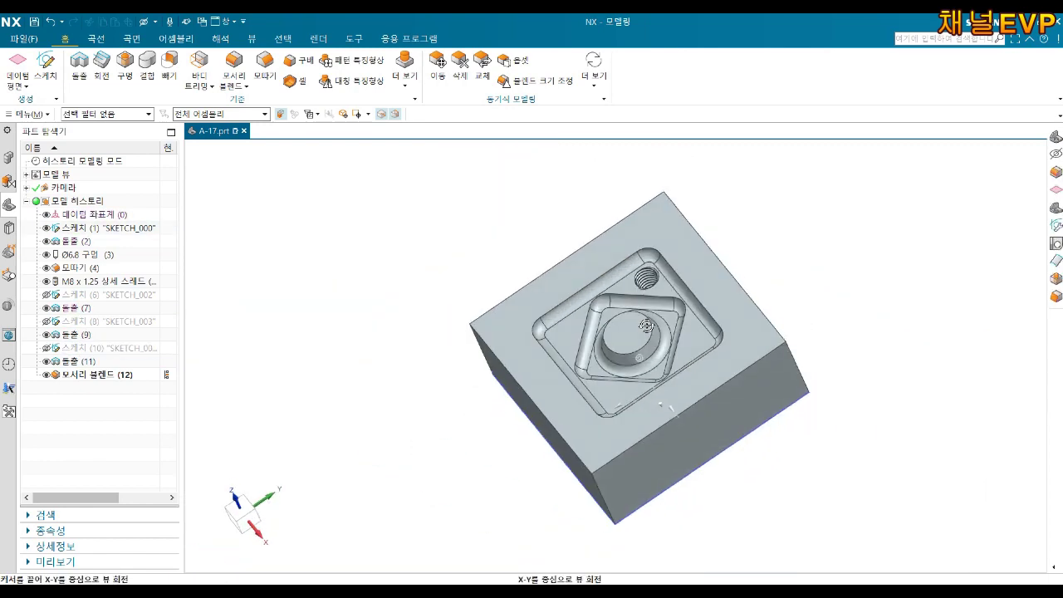
pyautogui.scroll(2, 649, 341)
pyautogui.scroll(2, 649, 340)
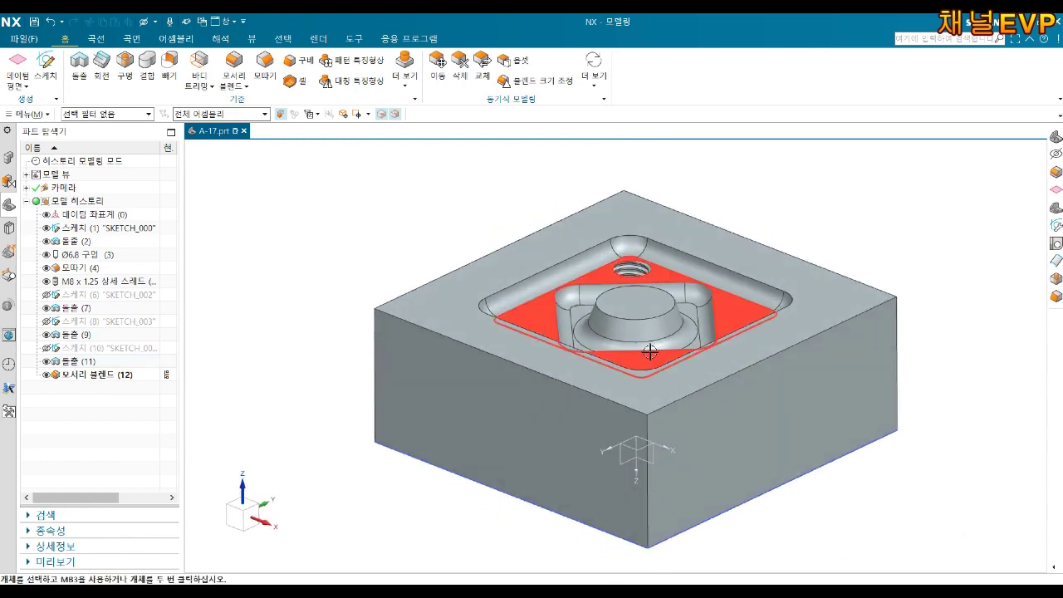
pyautogui.moveTo(645, 357); pyautogui.dragTo(691, 337, button='middle')
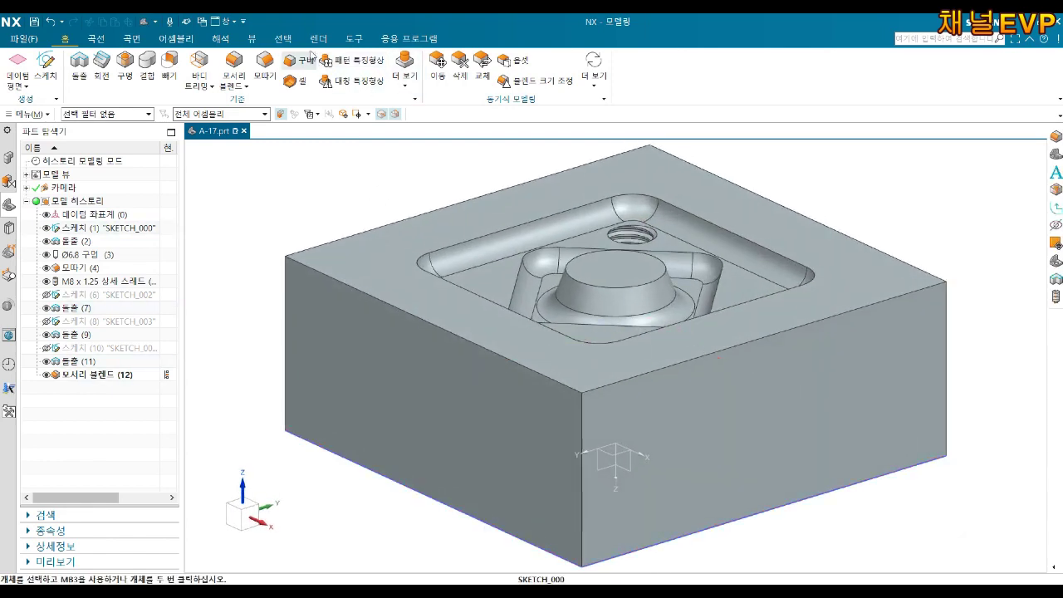
# Colour the solid block yellow with Edit Object Display
pyautogui.click(259, 44)
pyautogui.click(866, 73)
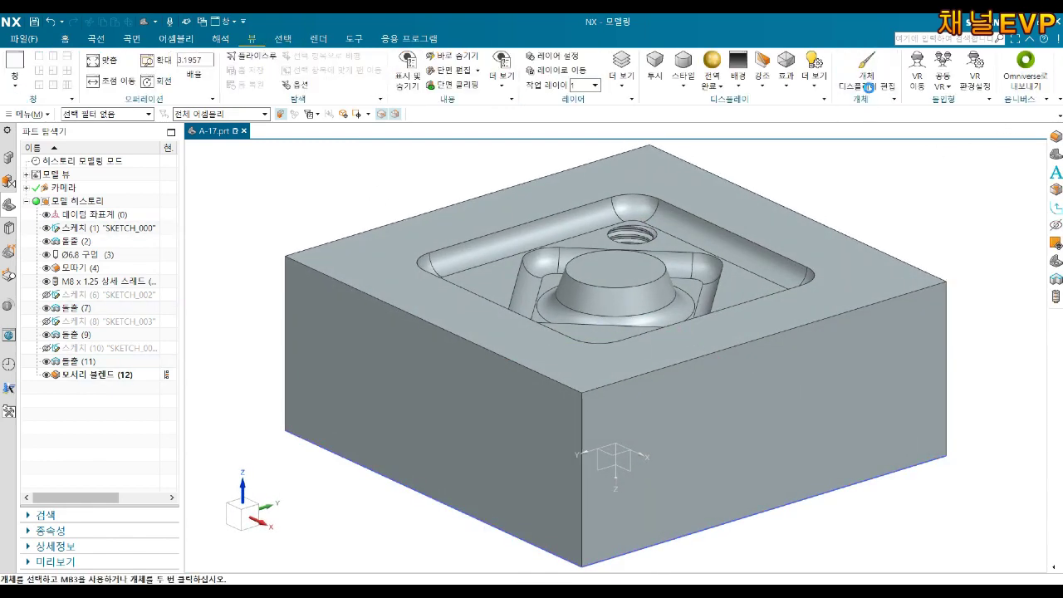
pyautogui.click(863, 299)
pyautogui.click(267, 276)
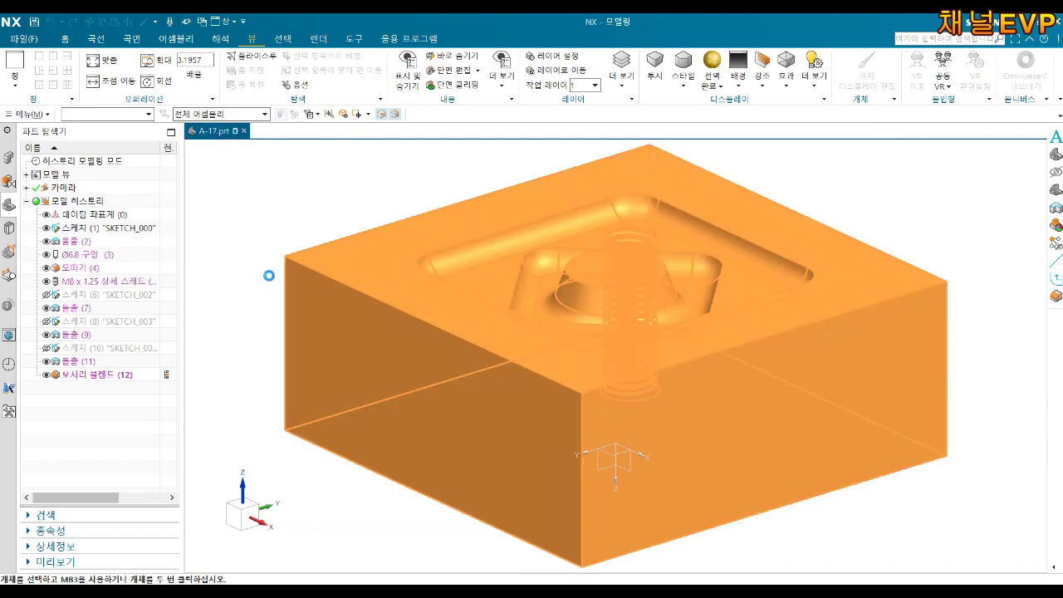
pyautogui.click(293, 210)
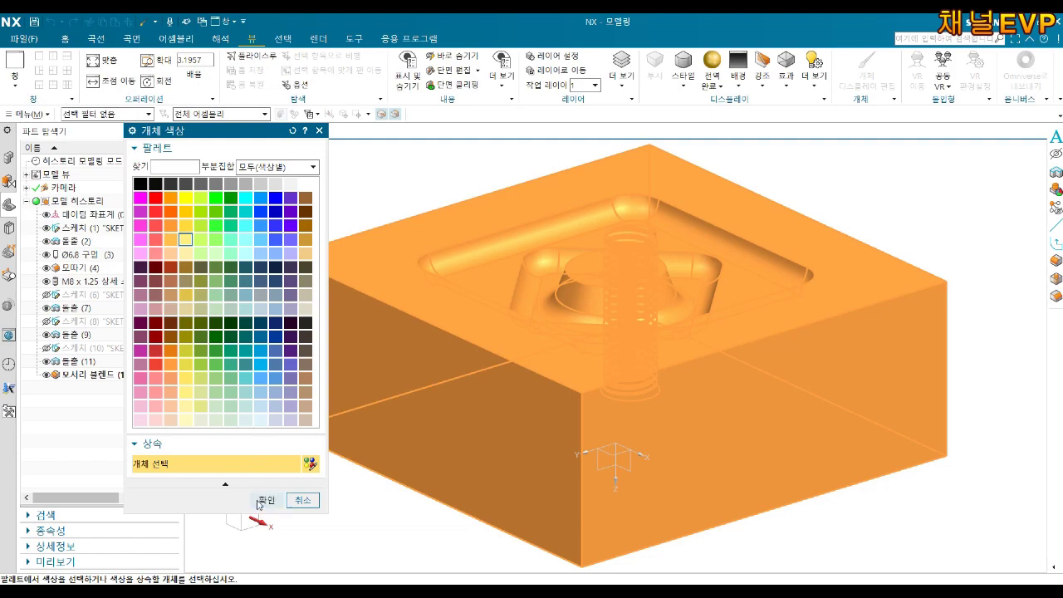
pyautogui.click(260, 500)
pyautogui.click(230, 505)
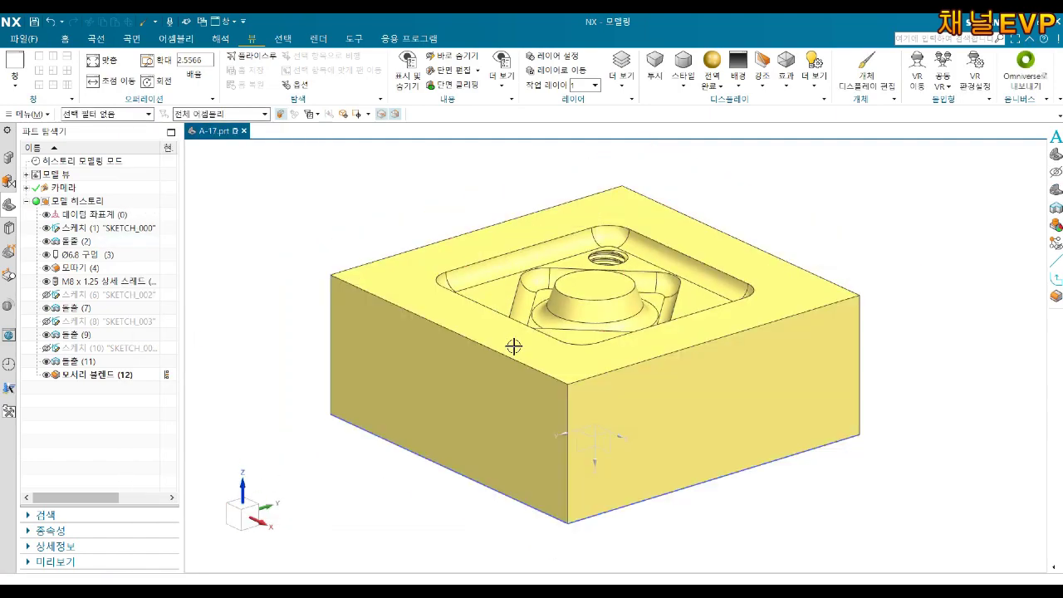
pyautogui.moveTo(513, 368); pyautogui.dragTo(622, 351, button='middle')
pyautogui.moveTo(671, 399)
pyautogui.mouseDown(button='middle')
pyautogui.moveTo(634, 392)
pyautogui.moveTo(673, 384)
pyautogui.mouseUp(button='middle')
pyautogui.press('End')
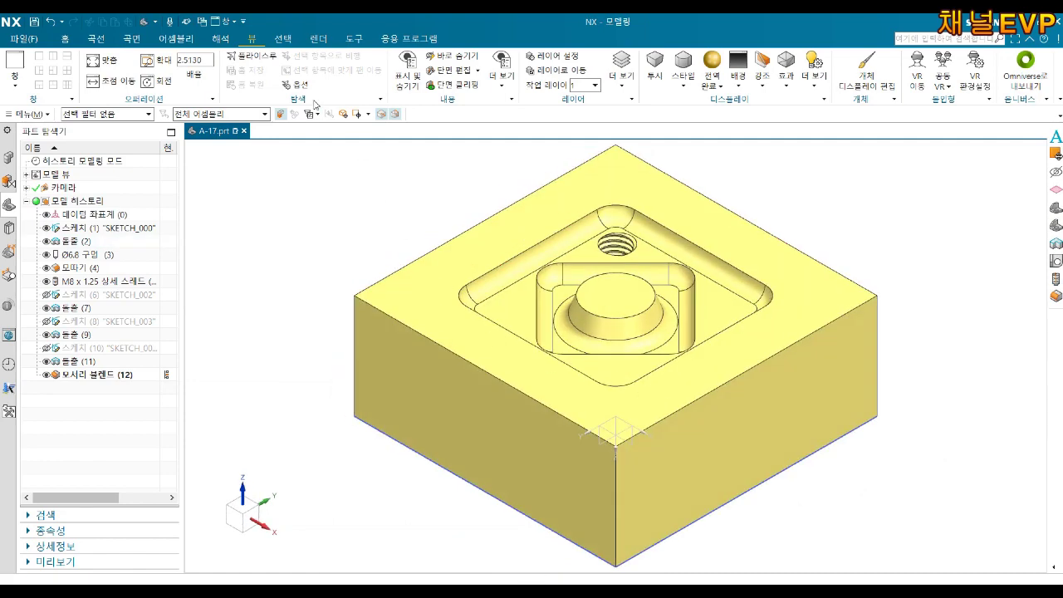
# Place the text '컴퓨터응용가공산업기사 실기17' along the bottom edge of the block's front face
pyautogui.click(94, 39)
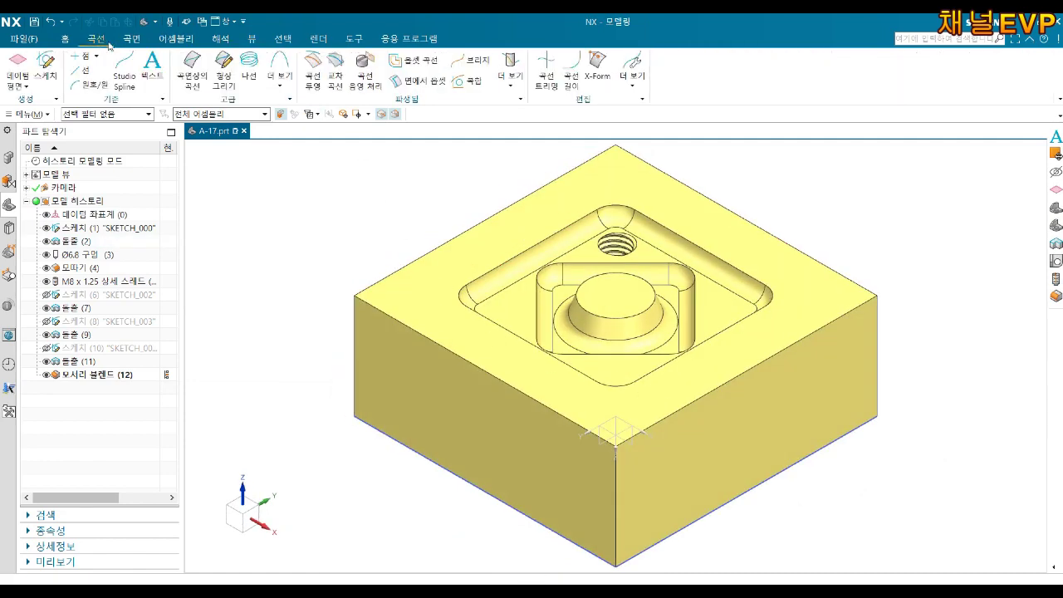
pyautogui.click(151, 63)
pyautogui.click(460, 407)
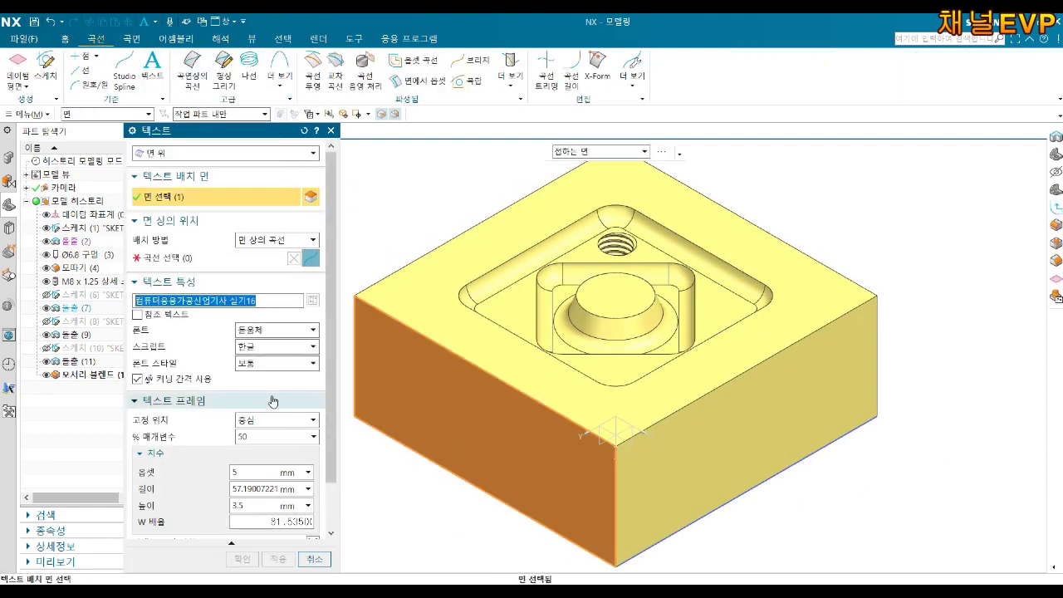
pyautogui.click(451, 468)
pyautogui.click(261, 300)
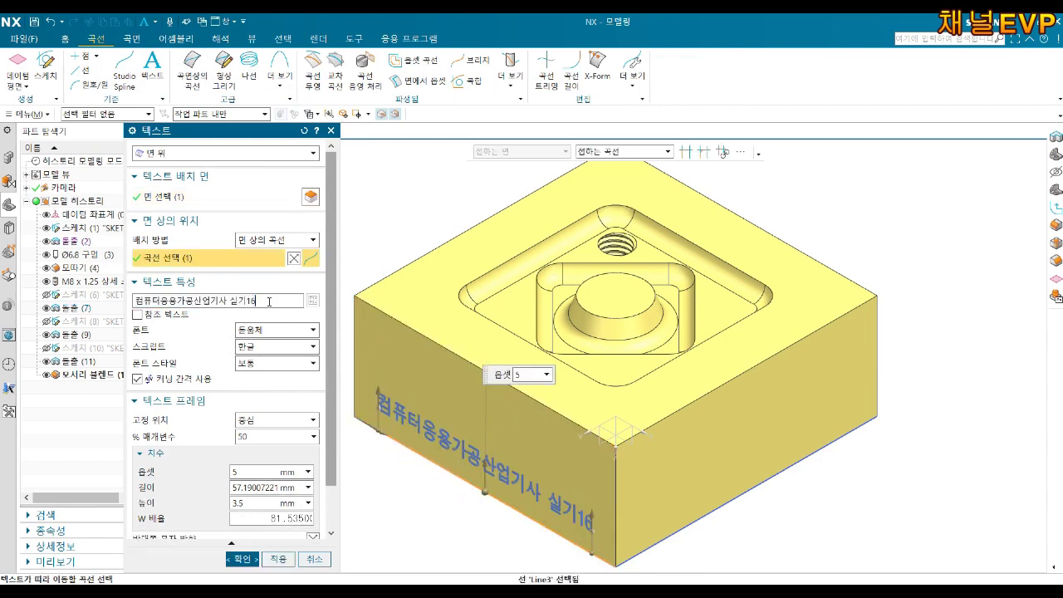
pyautogui.press('BackSpace')
pyautogui.write('7')
pyautogui.click(244, 556)
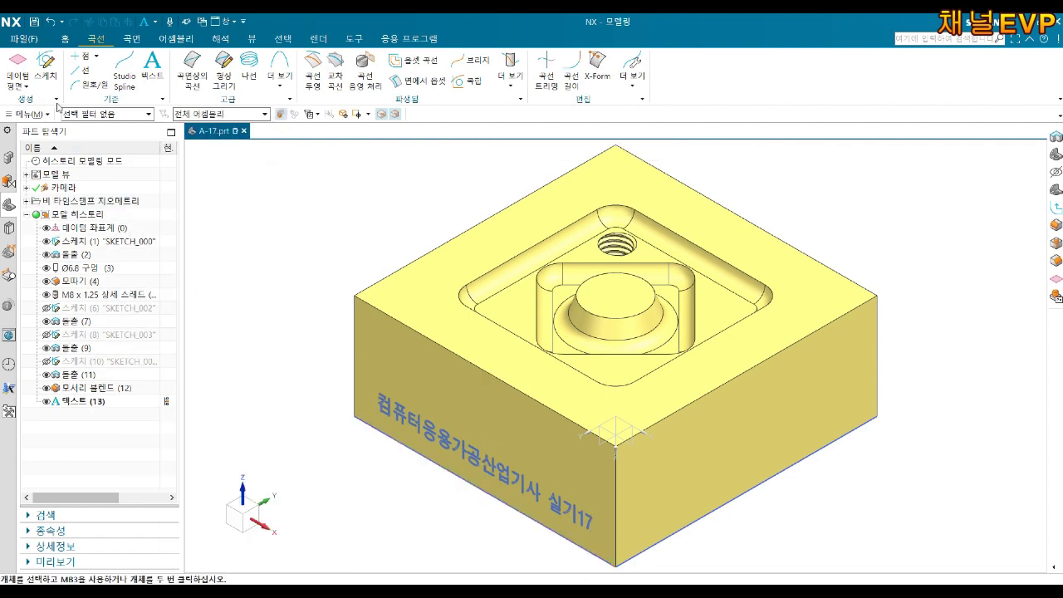
pyautogui.click(65, 38)
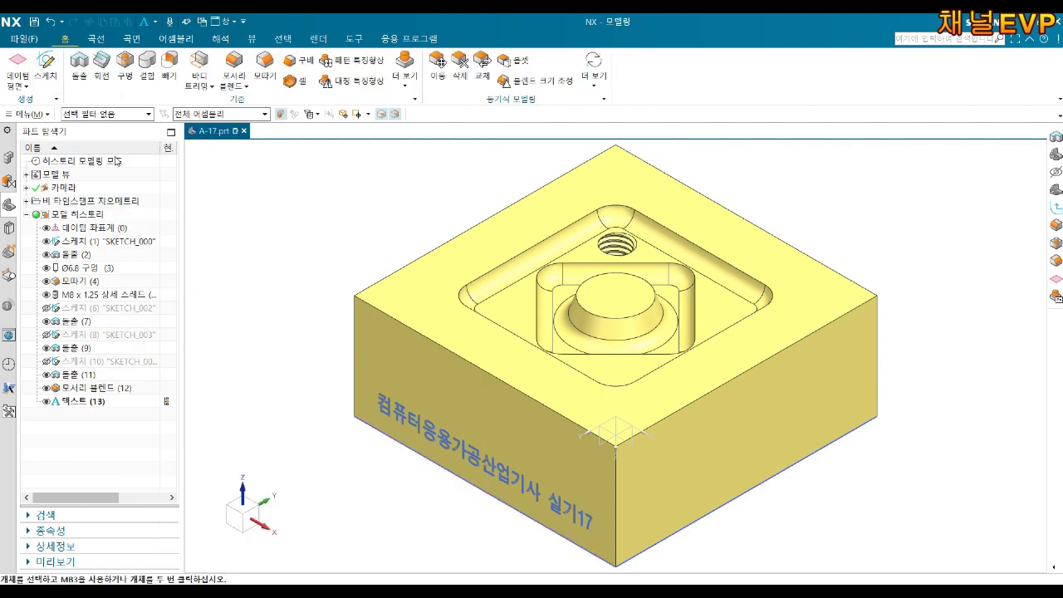
# Extrude the text 0.1 mm into the side face with Boolean Subtract
pyautogui.click(93, 405)
pyautogui.press('x')
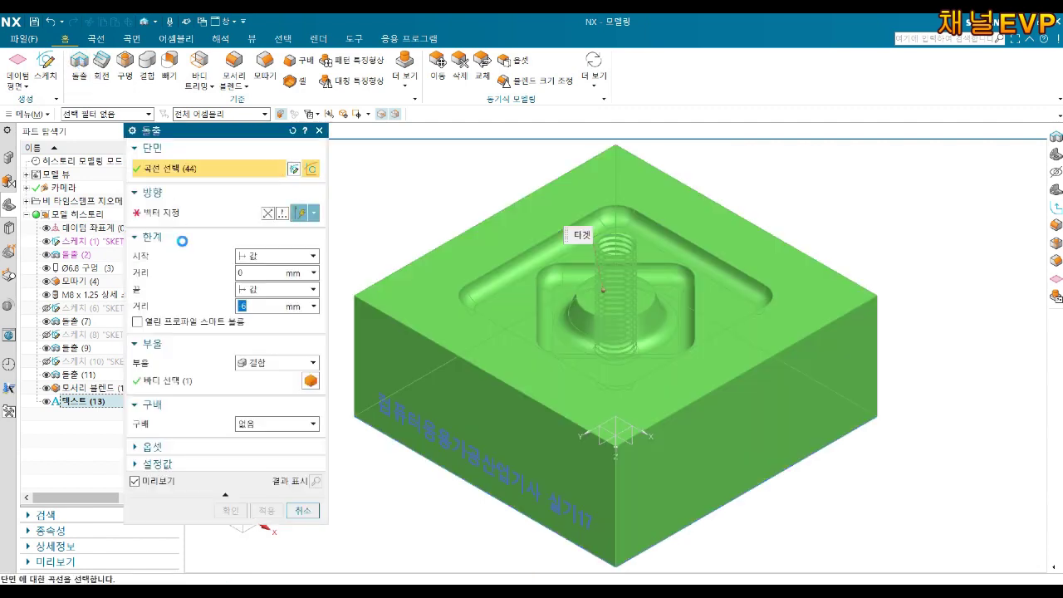
pyautogui.write('0.1')
pyautogui.press('Return')
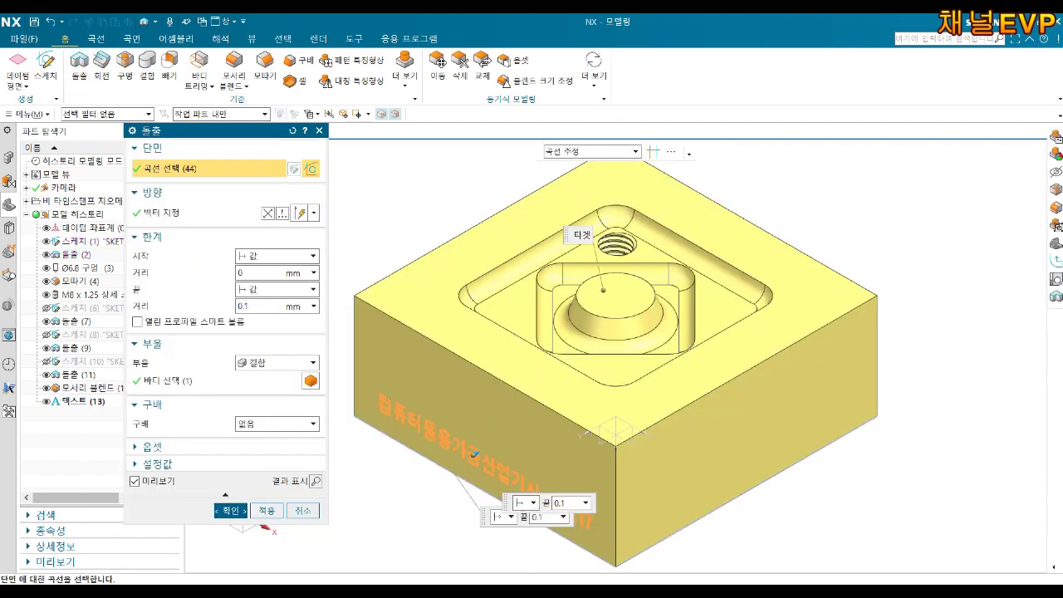
pyautogui.click(274, 363)
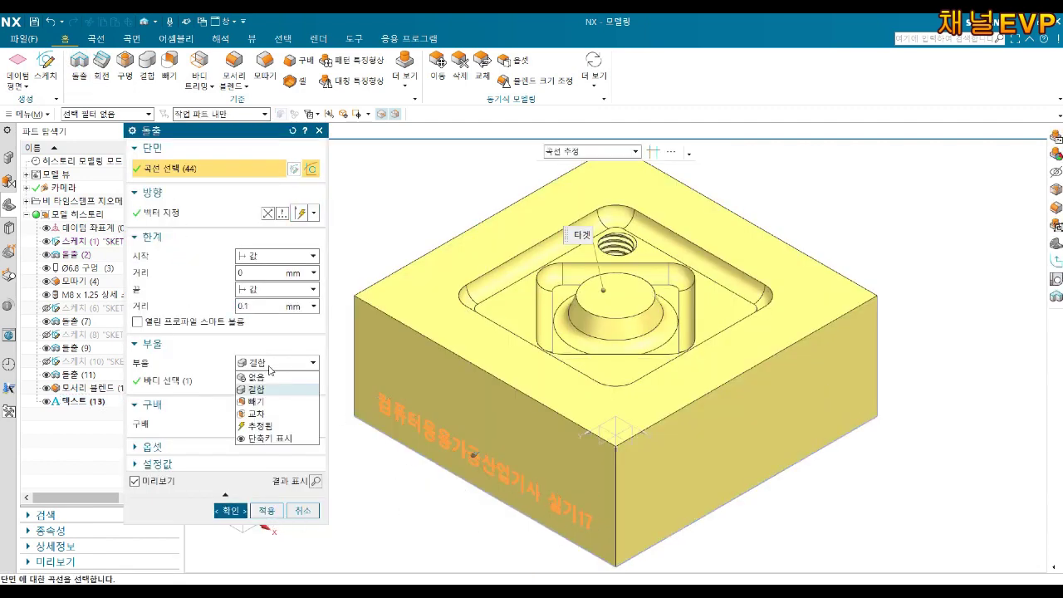
pyautogui.click(257, 408)
pyautogui.click(264, 365)
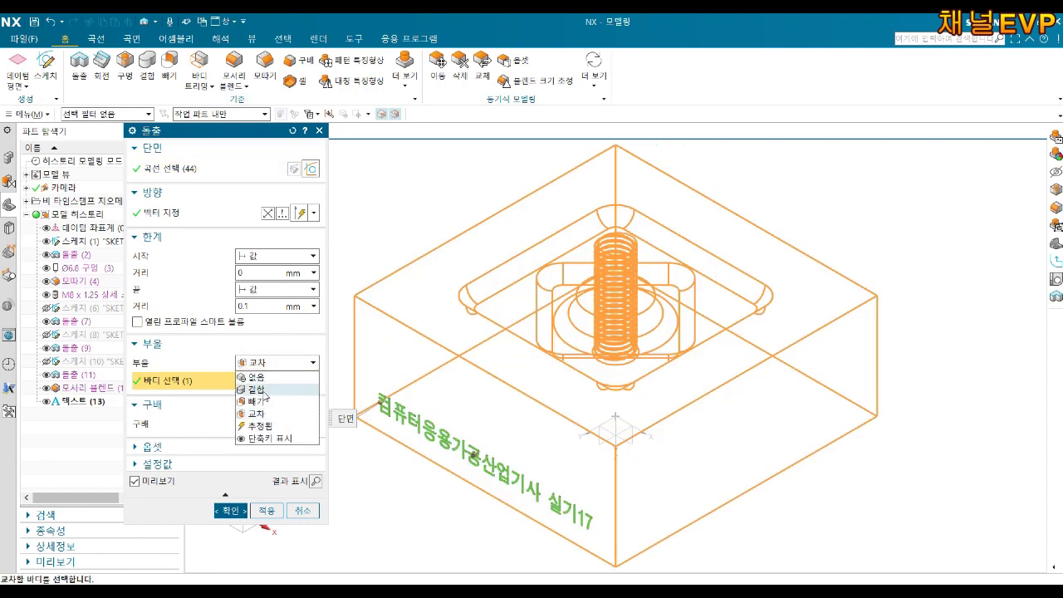
pyautogui.click(262, 401)
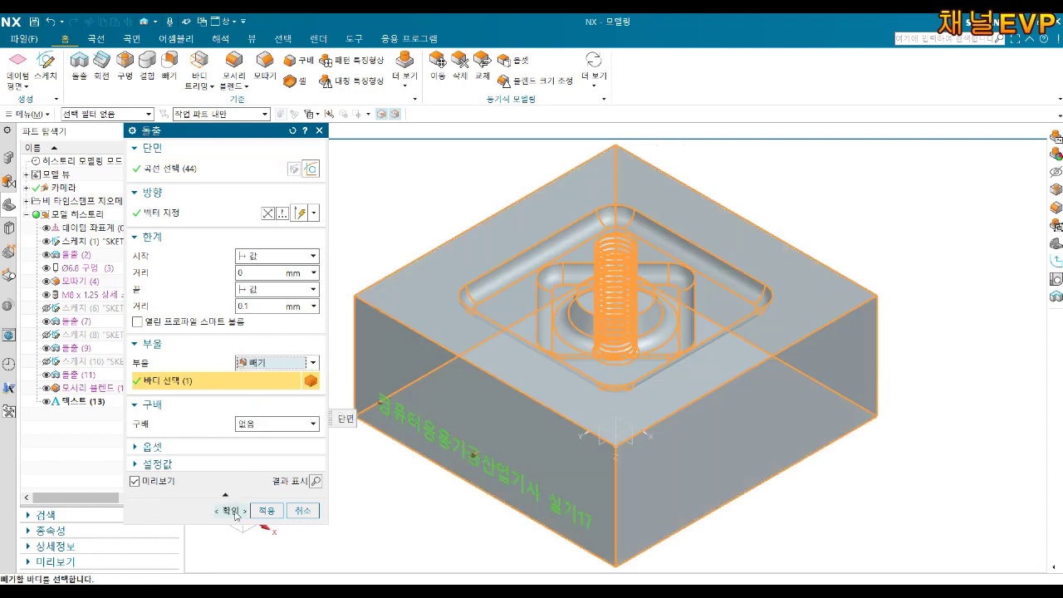
pyautogui.click(235, 512)
pyautogui.scroll(3, 452, 485)
pyautogui.moveTo(455, 482); pyautogui.dragTo(466, 437, button='middle')
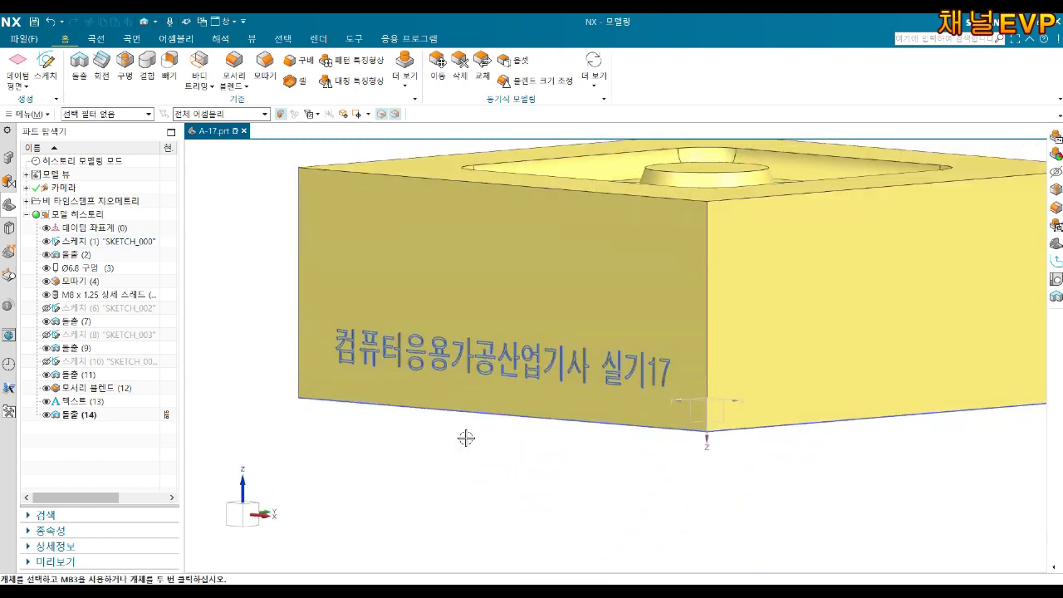
pyautogui.scroll(5, 465, 437)
# Hide the Text (13) curves
pyautogui.scroll(-3, 498, 344)
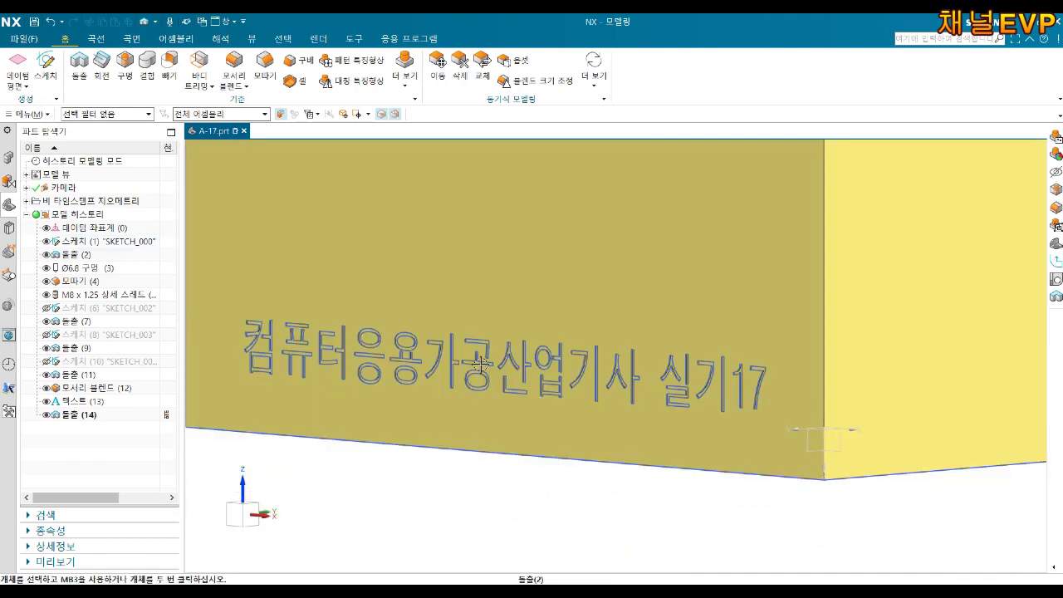
pyautogui.rightClick(80, 403)
pyautogui.click(101, 148)
pyautogui.moveTo(269, 173)
pyautogui.mouseDown(button='middle')
pyautogui.moveTo(462, 266)
pyautogui.moveTo(461, 278)
pyautogui.mouseUp(button='middle')
# Assign a black face colour to the engraved text extrusion, Extrude (14)
pyautogui.click(75, 415)
pyautogui.rightClick(75, 415)
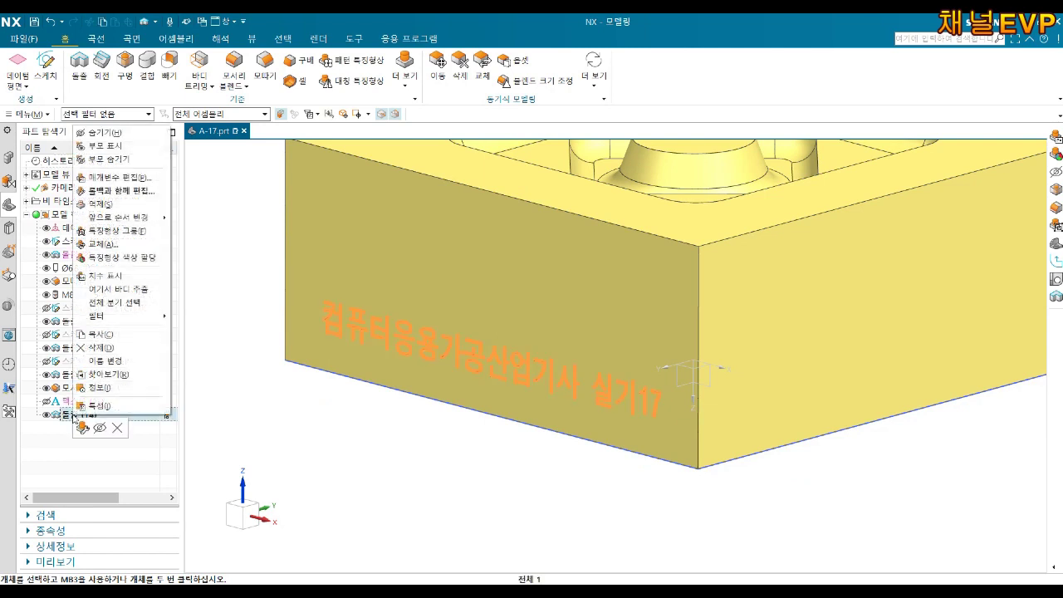
pyautogui.click(124, 257)
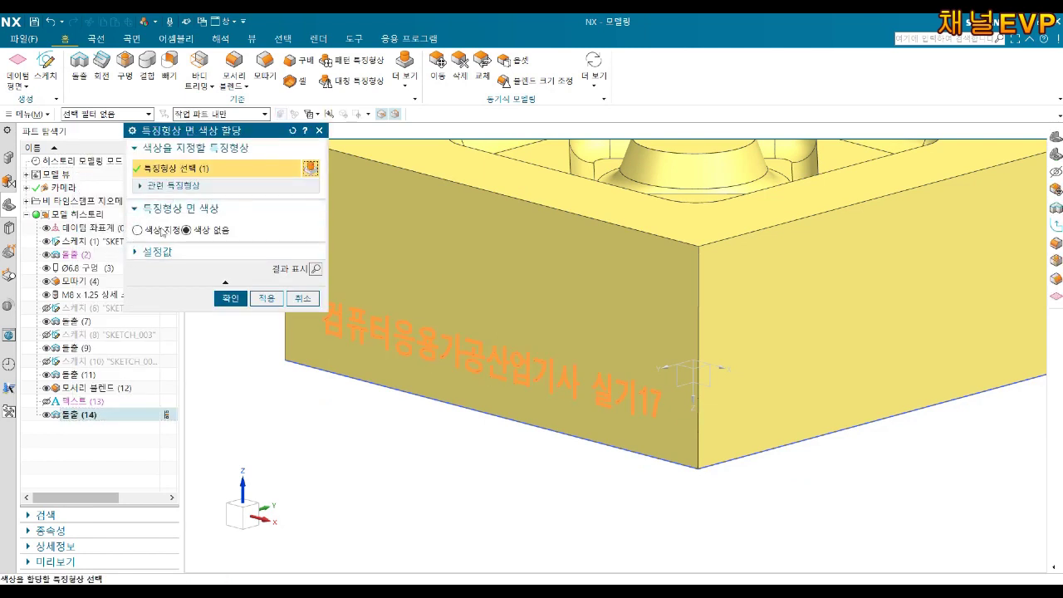
pyautogui.click(152, 232)
pyautogui.click(229, 315)
pyautogui.moveTo(531, 332); pyautogui.dragTo(560, 317, button='middle')
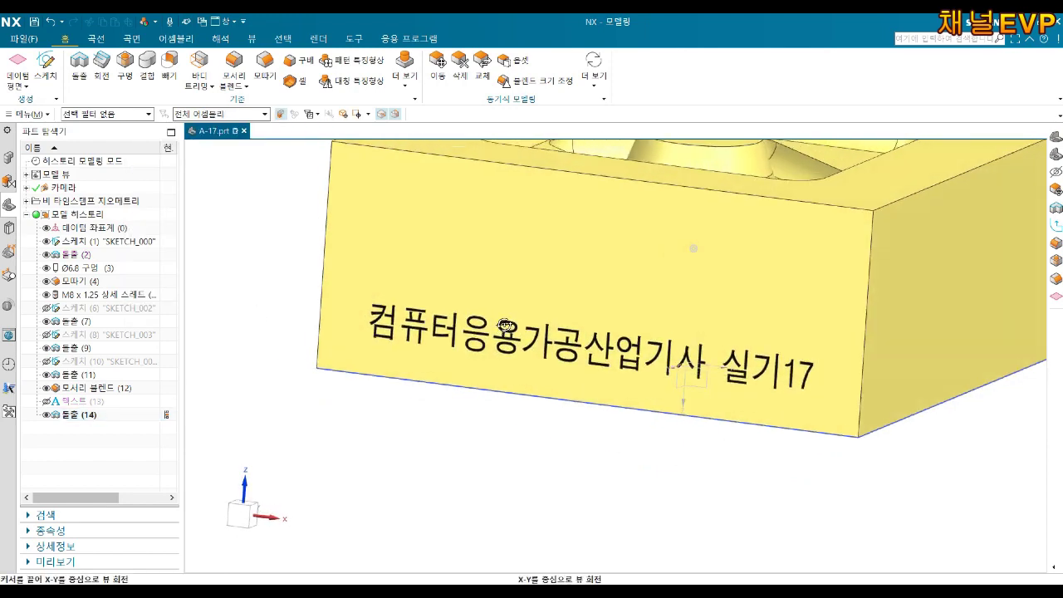
pyautogui.press('End')
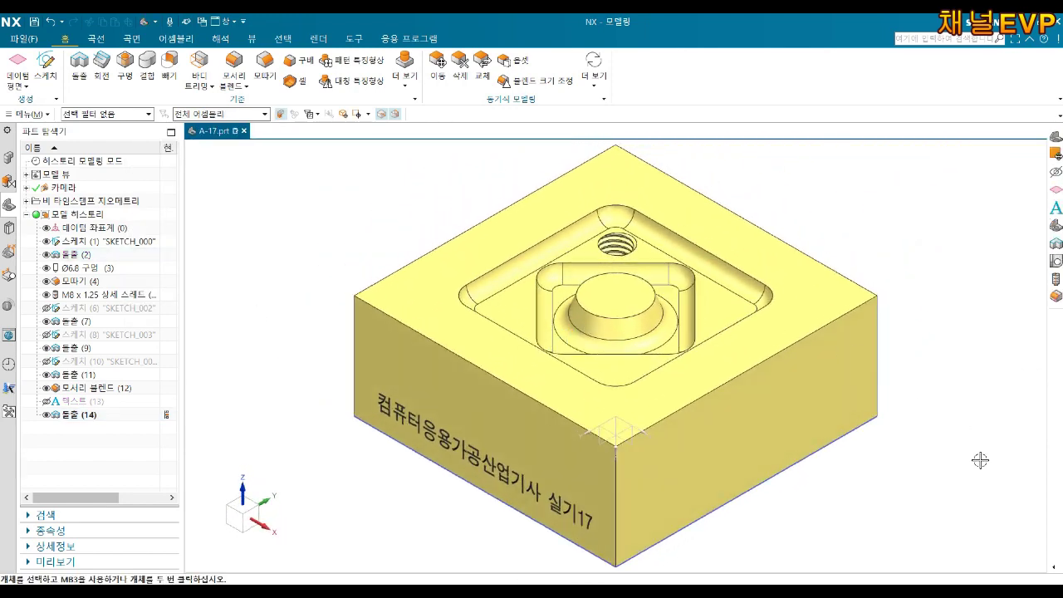